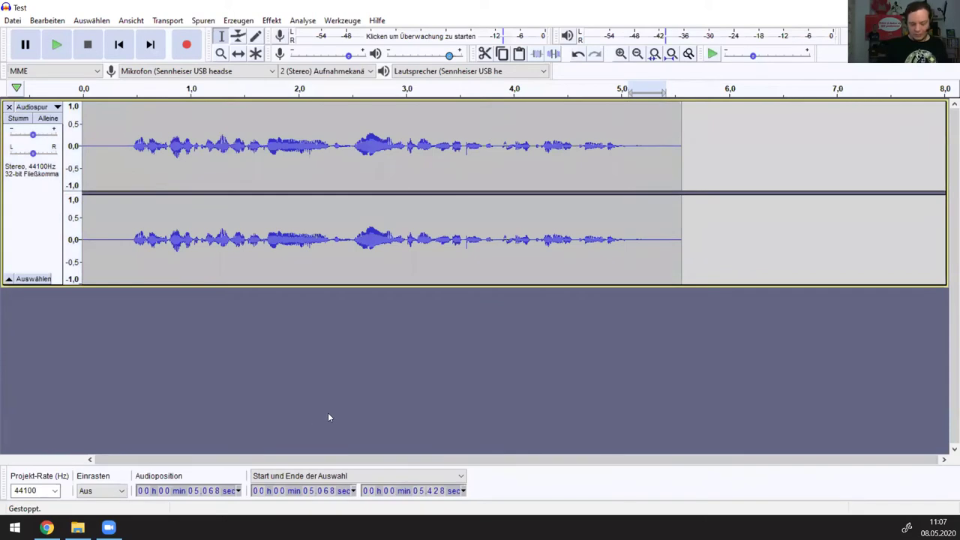
Clear the existing recording from the audio track and look over the project saving options
key(Delete)
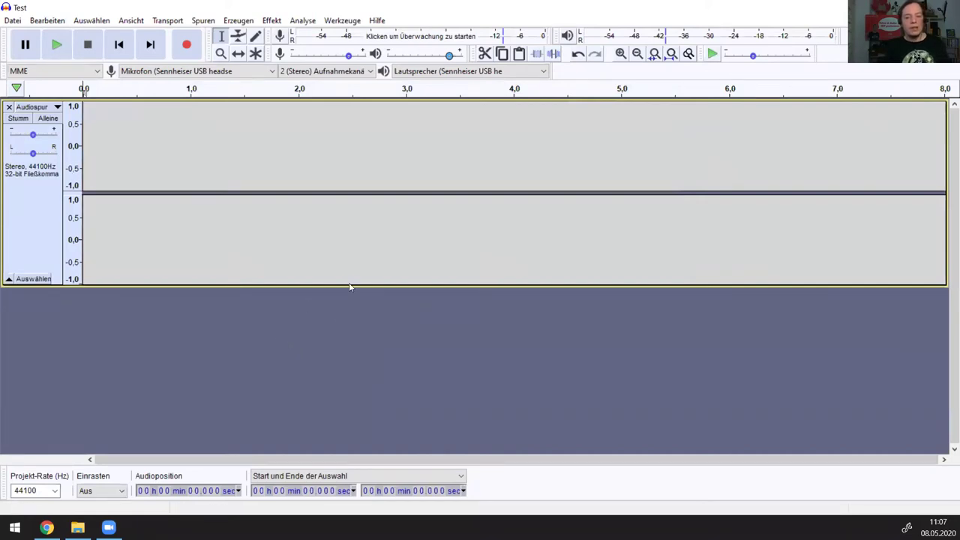
click(12, 20)
mouse_move(32, 91)
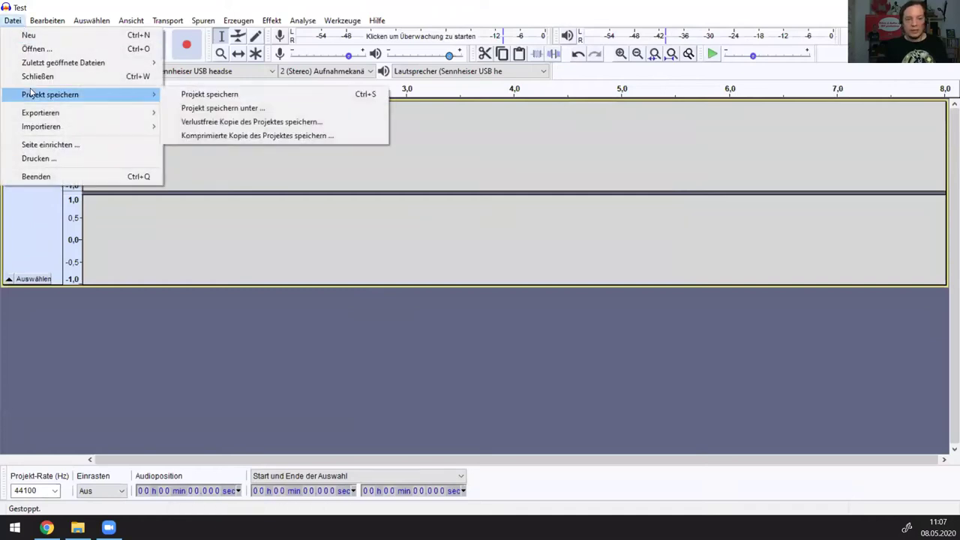
click(265, 352)
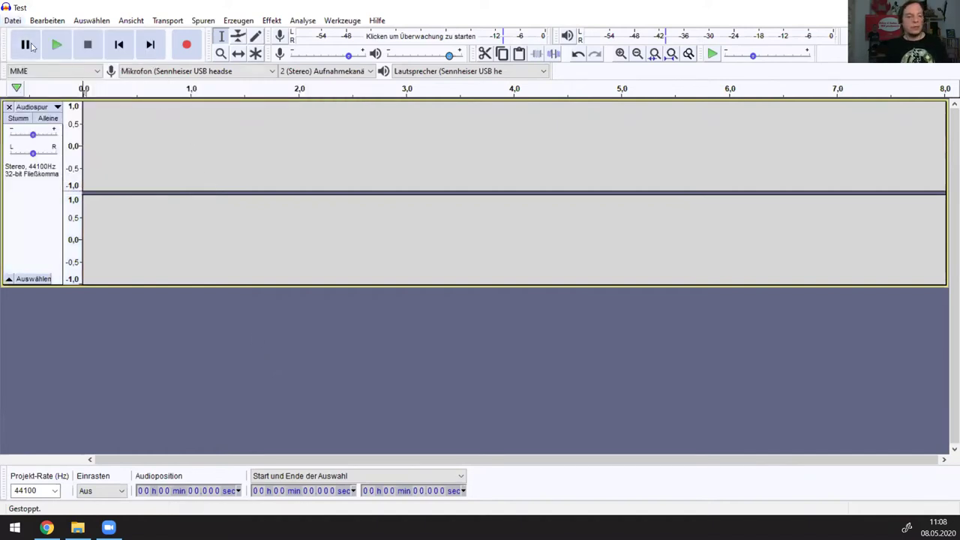
Choose the Sennheiser USB microphone for recording and the Sennheiser USB speakers for playback, keeping two stereo recording channels
click(151, 71)
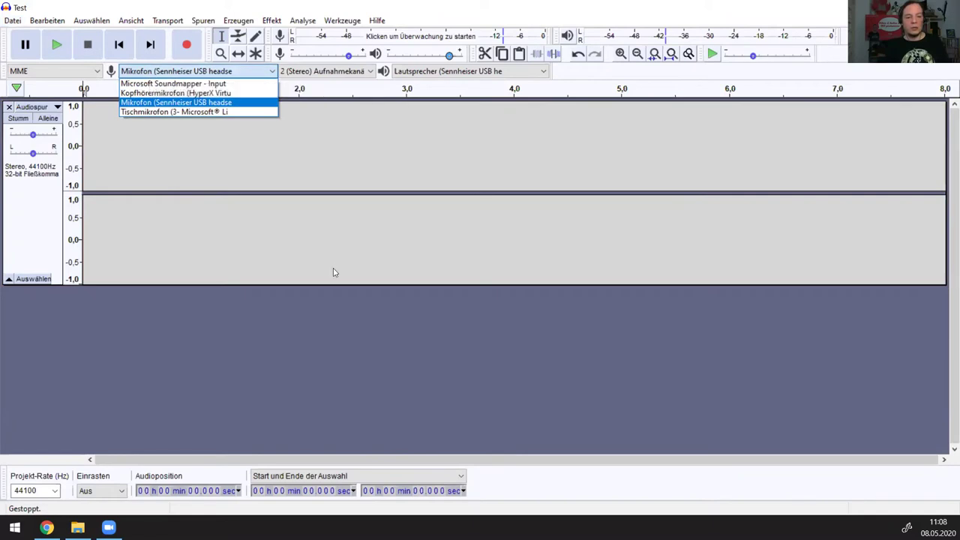
click(175, 103)
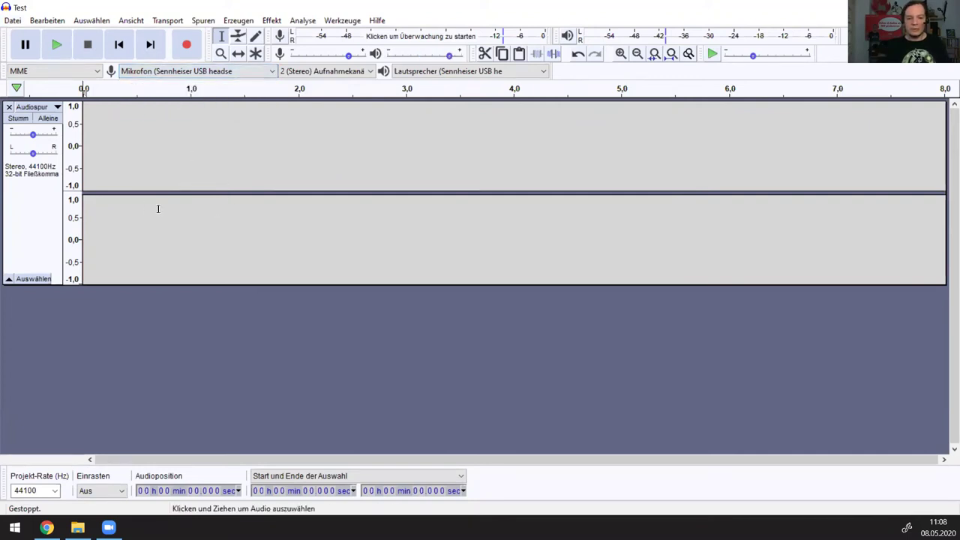
drag(120, 207, 126, 207)
click(266, 158)
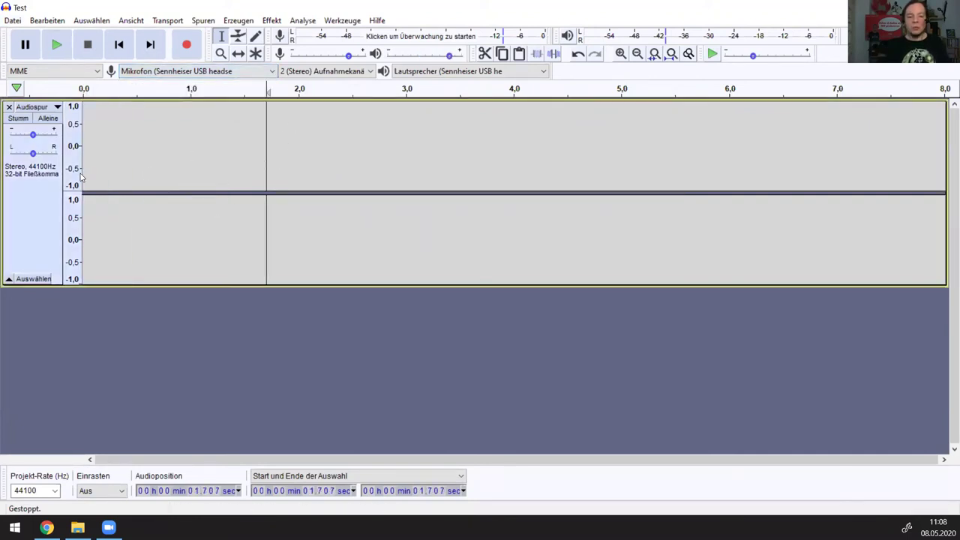
click(361, 70)
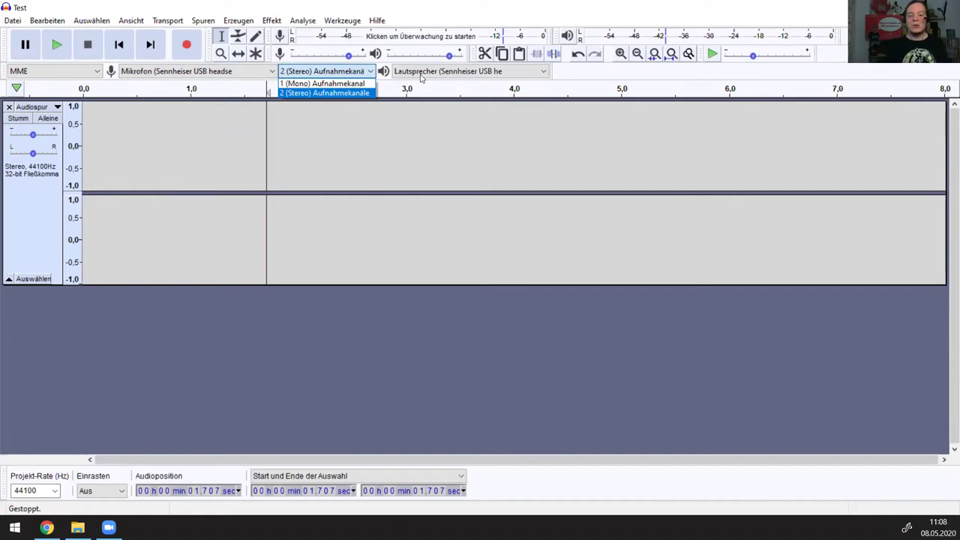
click(420, 78)
click(419, 75)
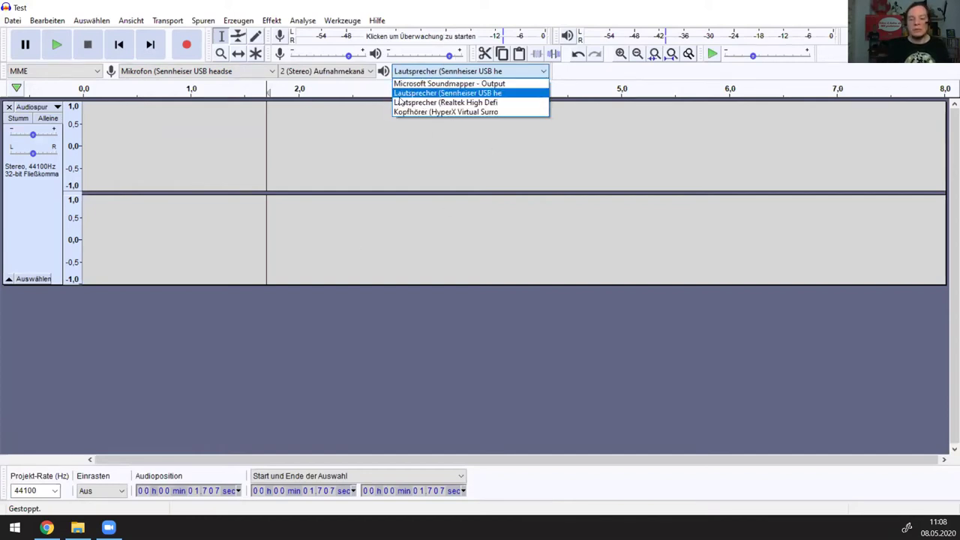
click(399, 94)
Record a test take of about 6.6 seconds from the track's start with the microphone level lowered to about half, and delete it
drag(89, 160, 73, 158)
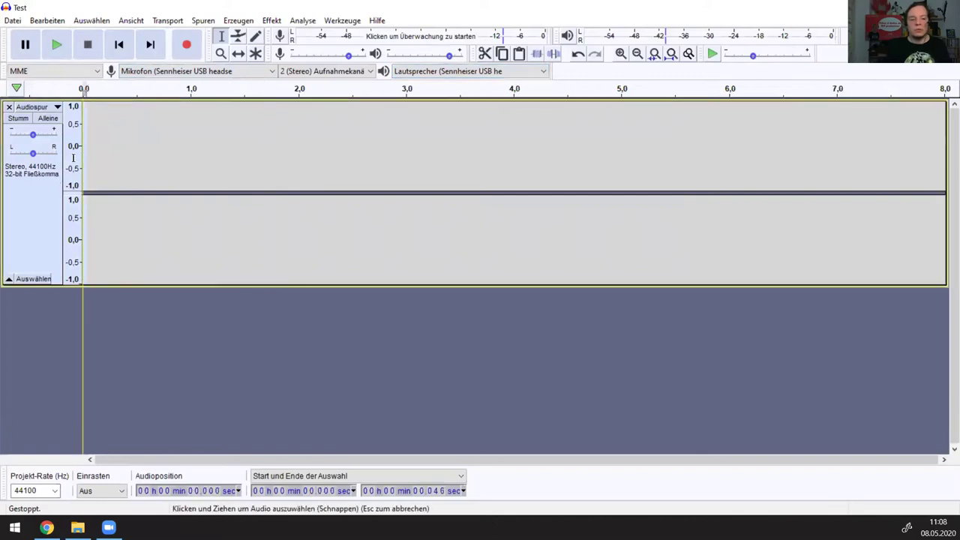
click(103, 187)
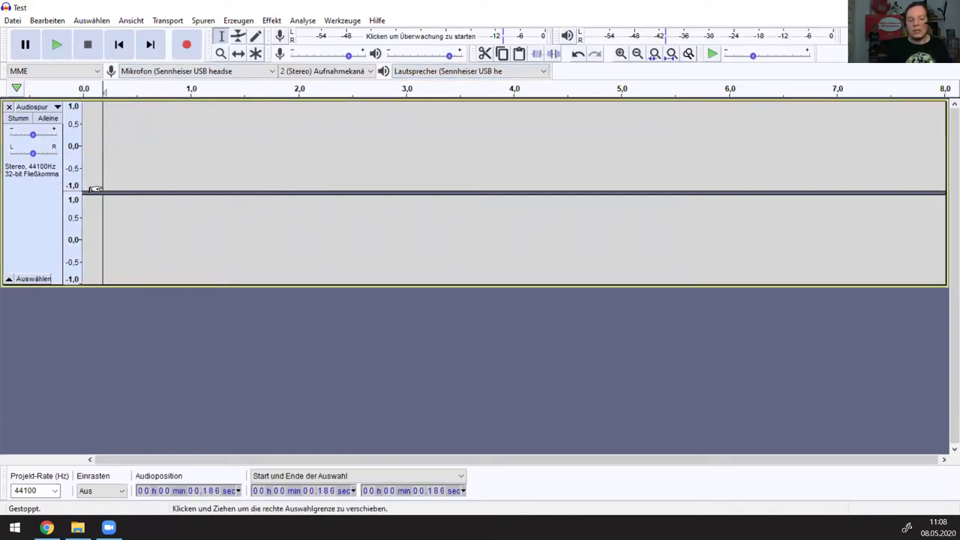
key(Home)
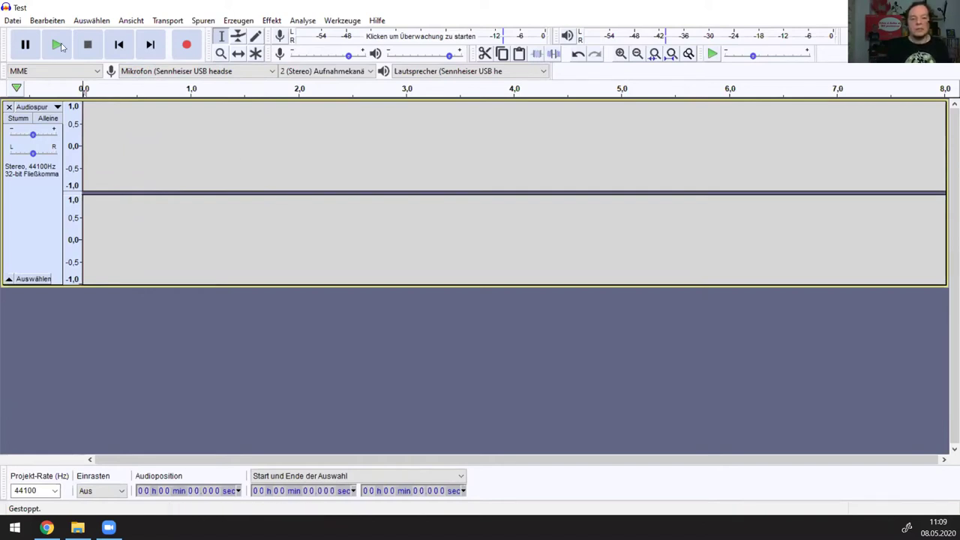
click(326, 56)
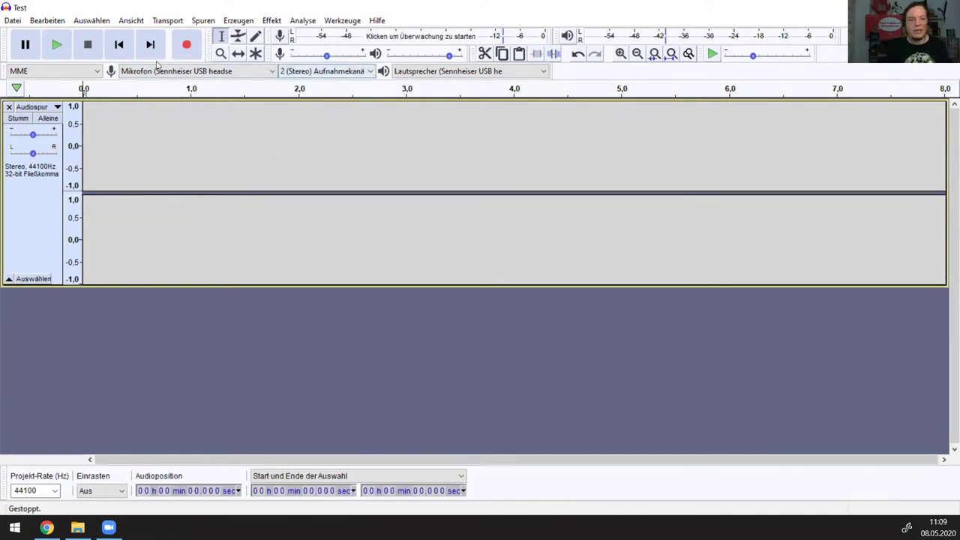
click(186, 44)
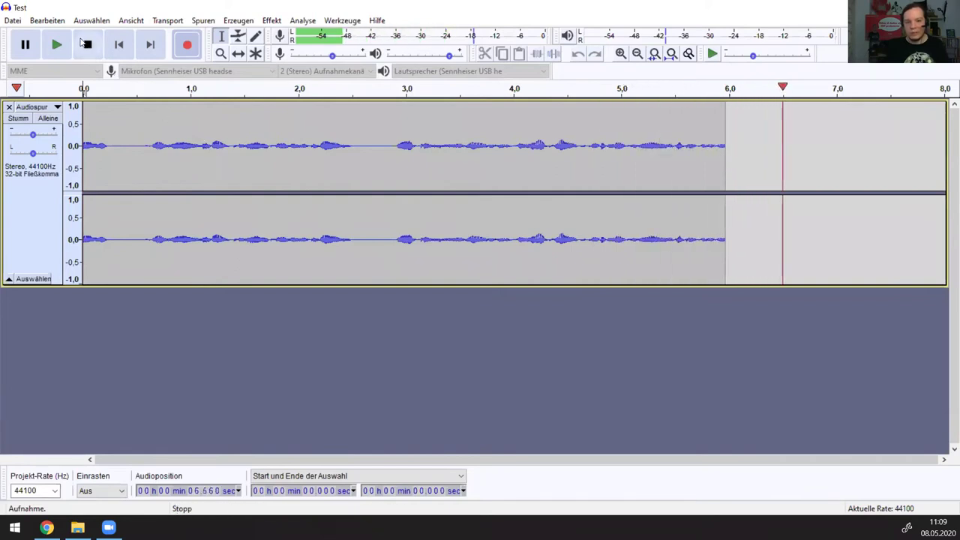
click(86, 44)
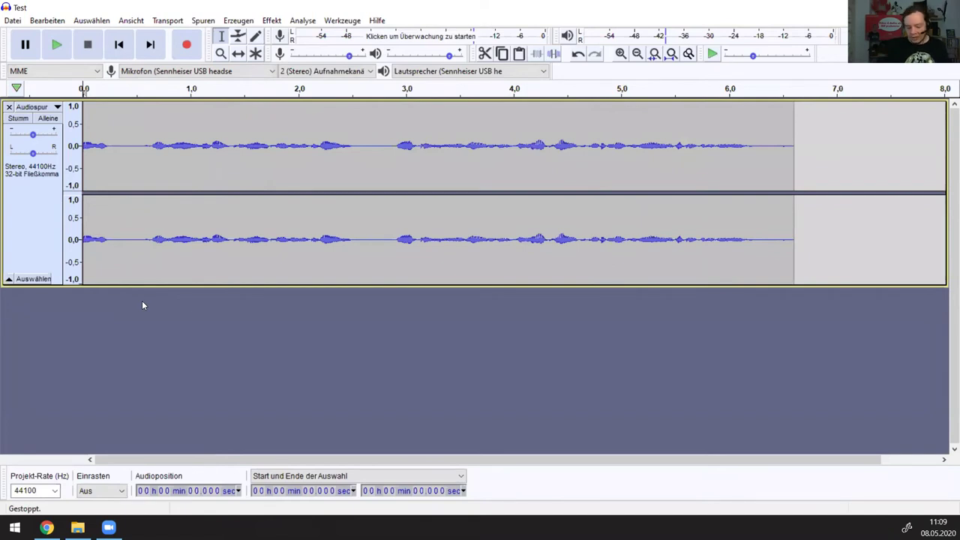
key(ctrl+a)
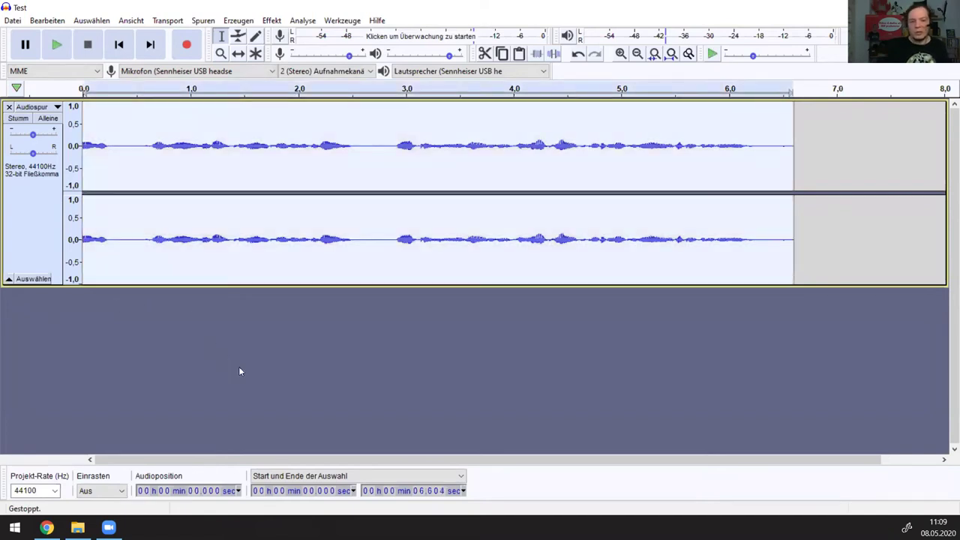
key(Delete)
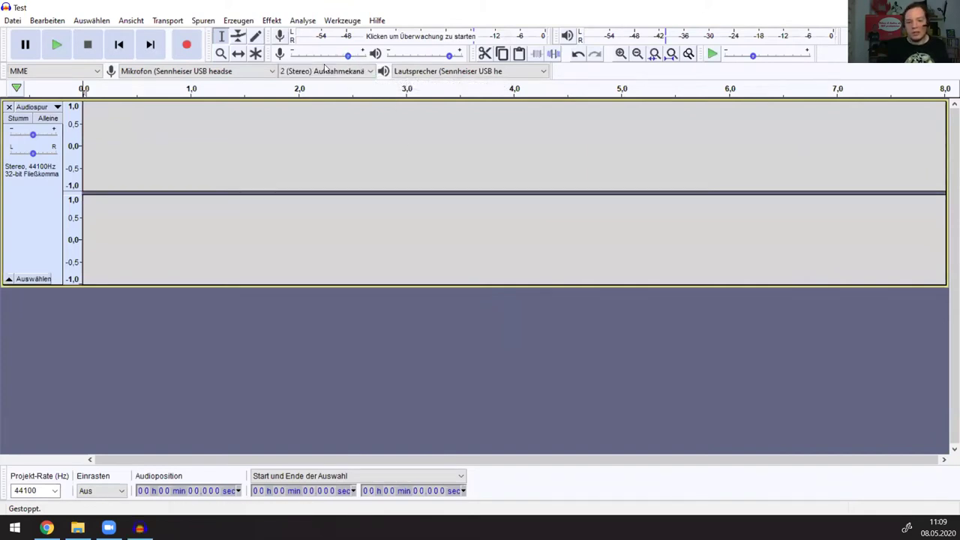
Raise the microphone recording level to maximum and record a new take of about 6.9 seconds
drag(349, 56, 369, 57)
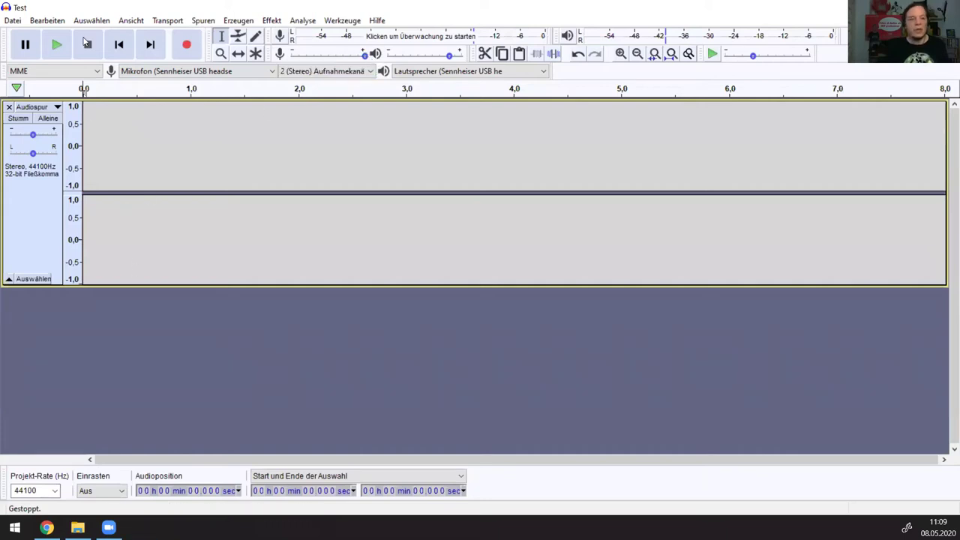
click(196, 47)
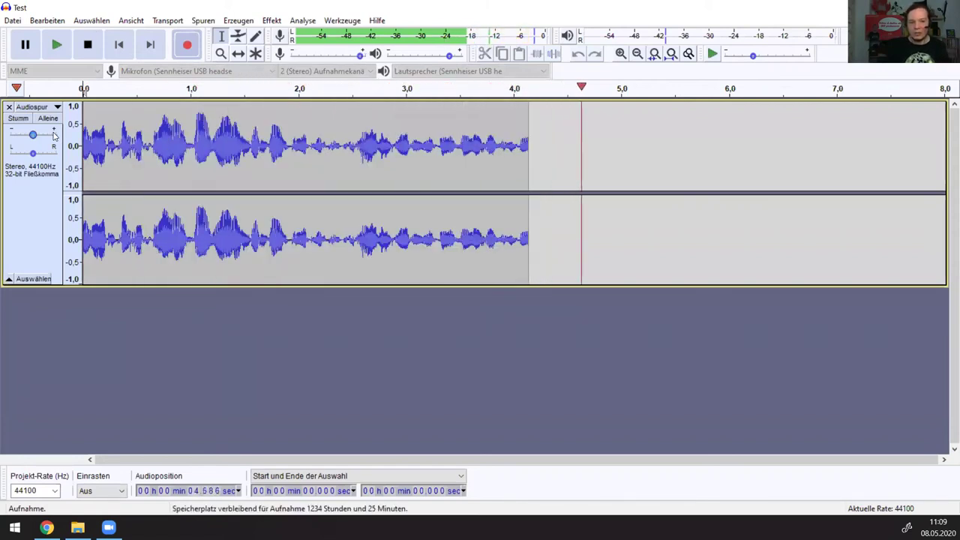
click(87, 44)
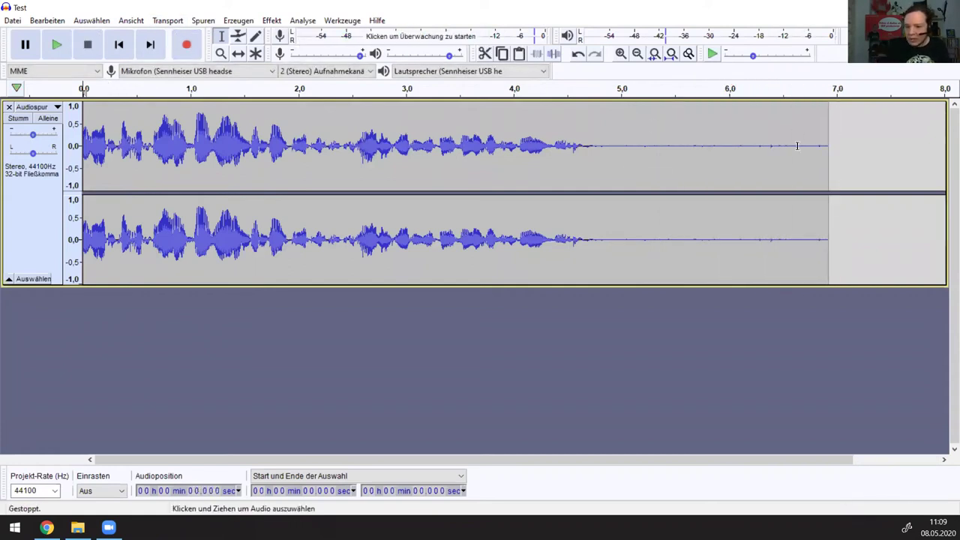
Capture a noise profile for Rausch-Verminderung from the quiet passage between about 5.0 and 6.9 seconds
drag(621, 154, 828, 190)
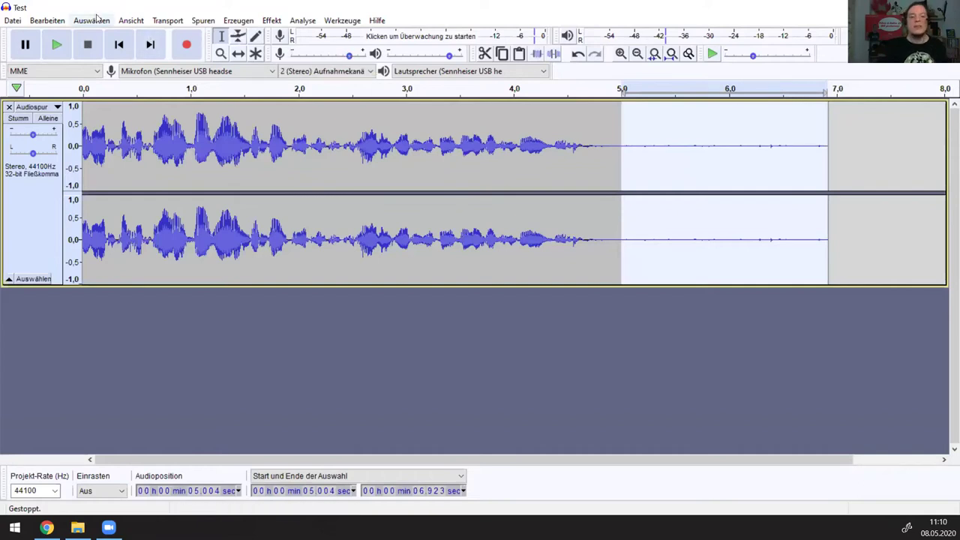
click(271, 20)
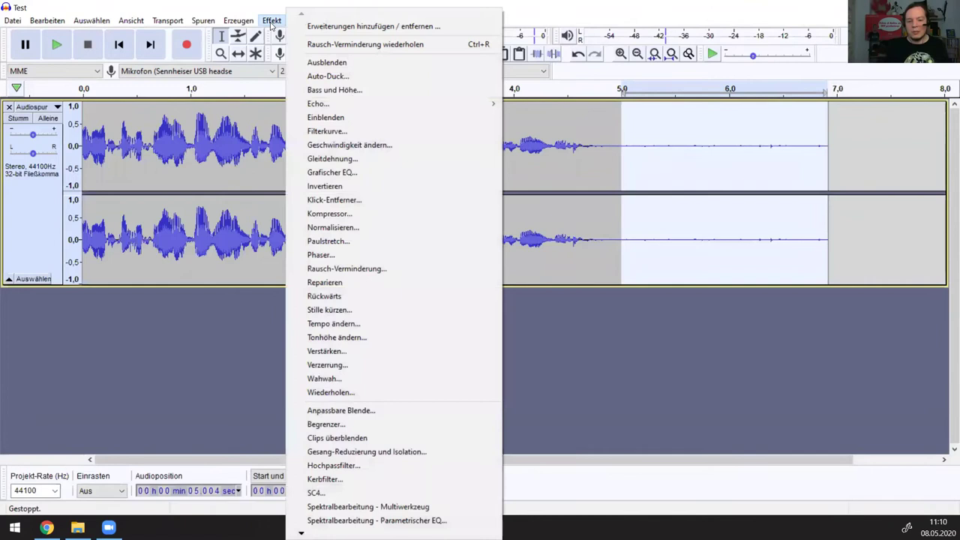
click(339, 269)
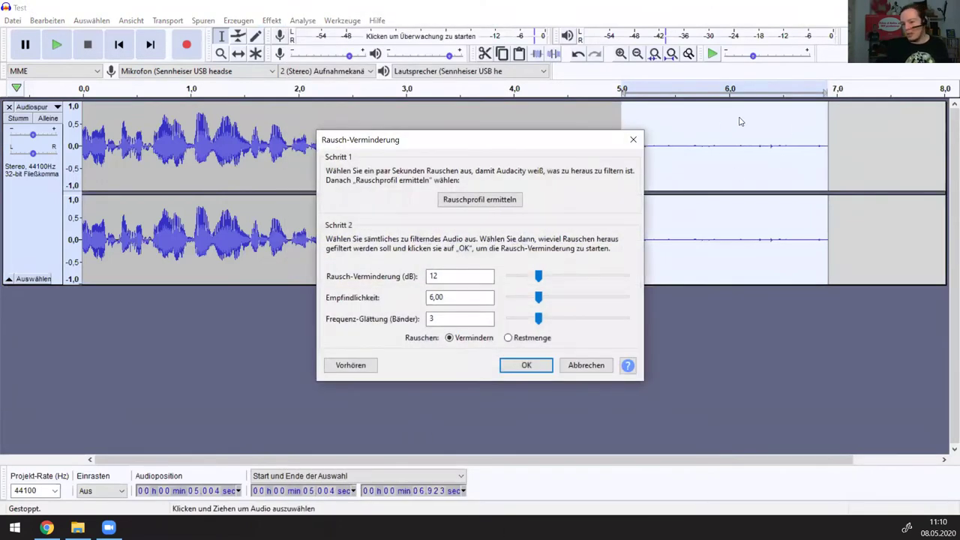
click(491, 204)
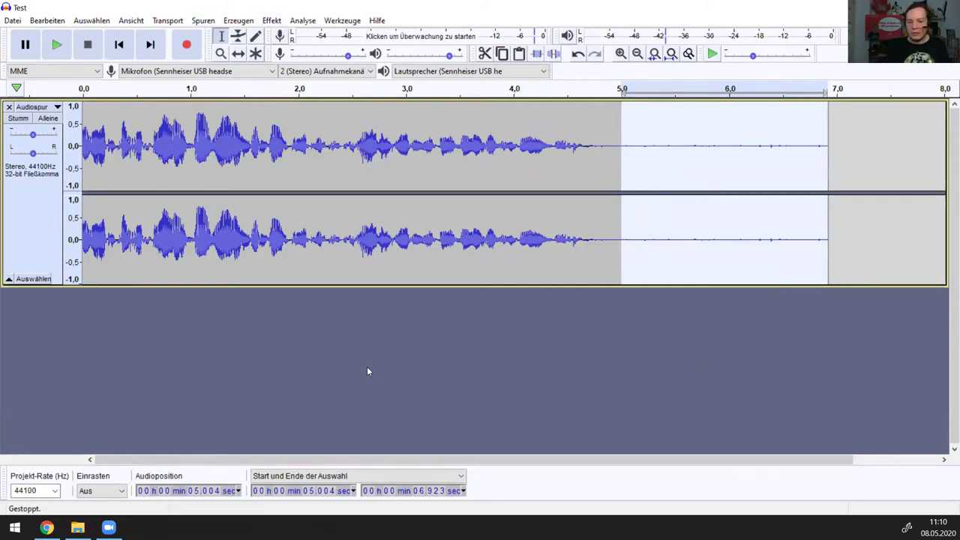
Apply Rausch-Verminderung to the whole recording with 12 dB reduction, sensitivity 6,00 and frequency smoothing of 3 bands
click(417, 370)
key(ctrl+a)
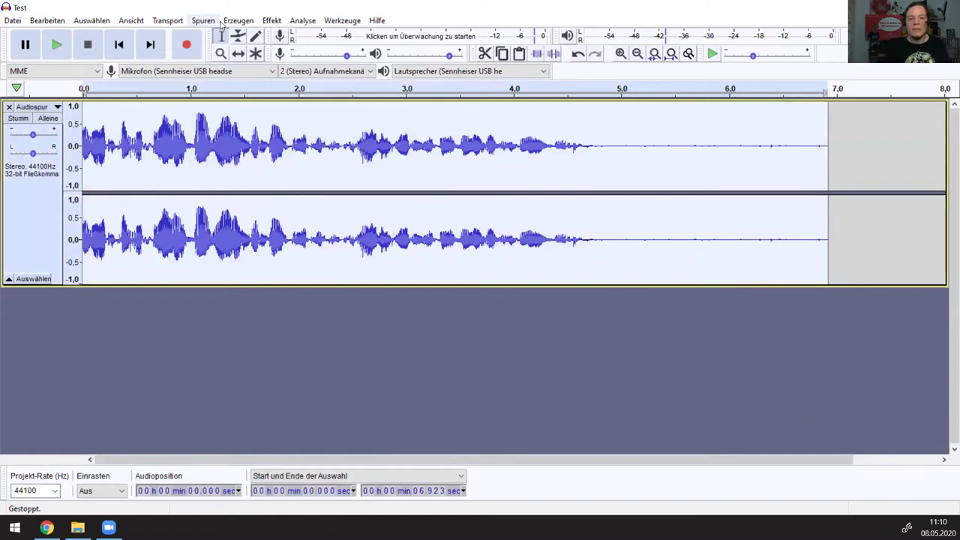
click(272, 21)
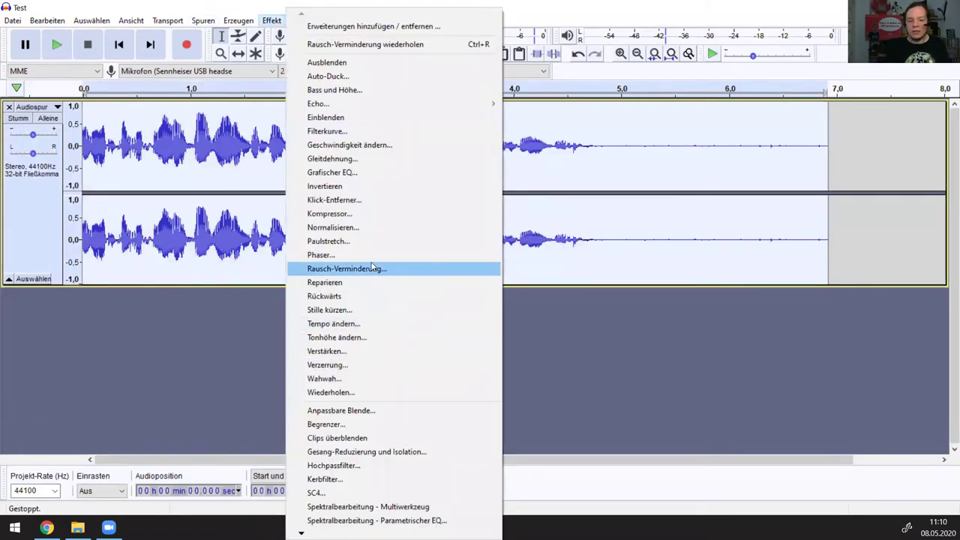
click(346, 269)
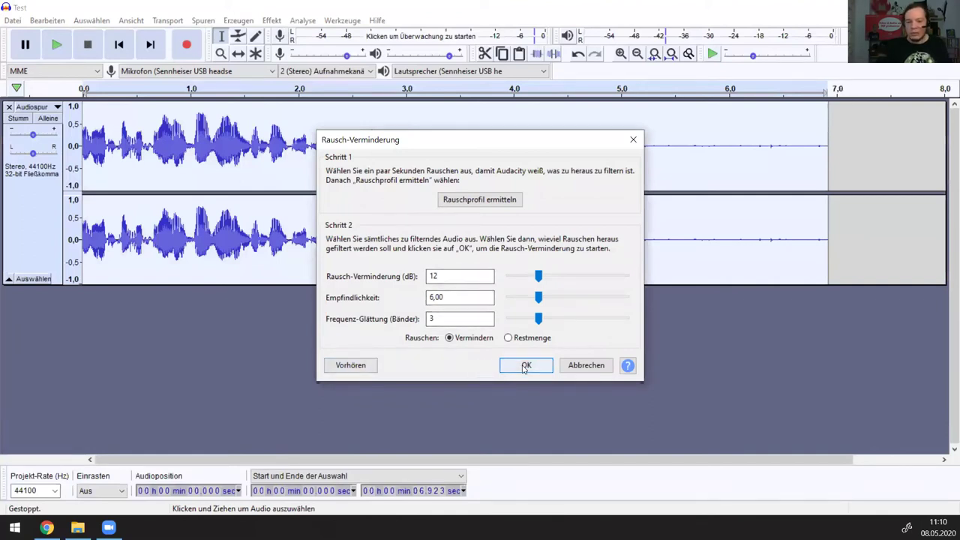
click(524, 366)
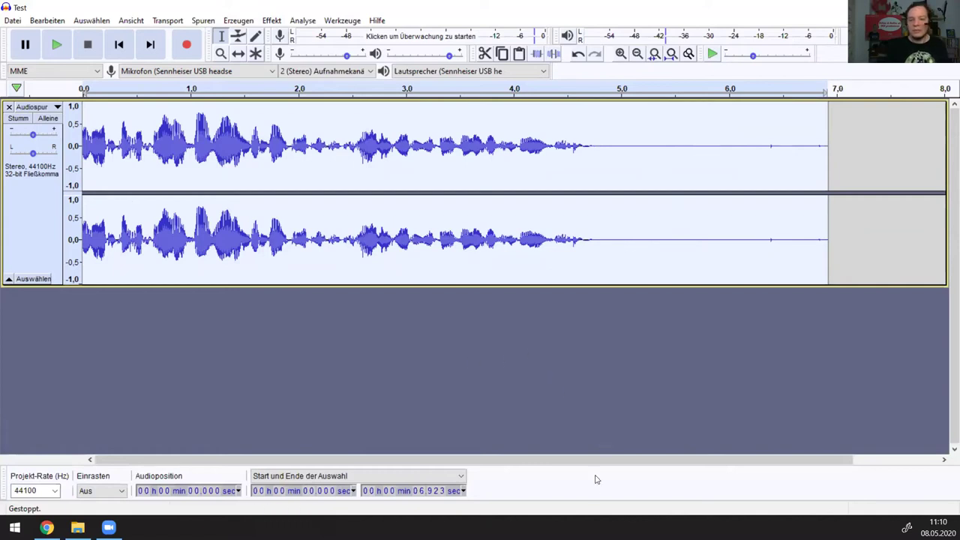
Deselect the audio and play back the noise-reduced recording
click(596, 314)
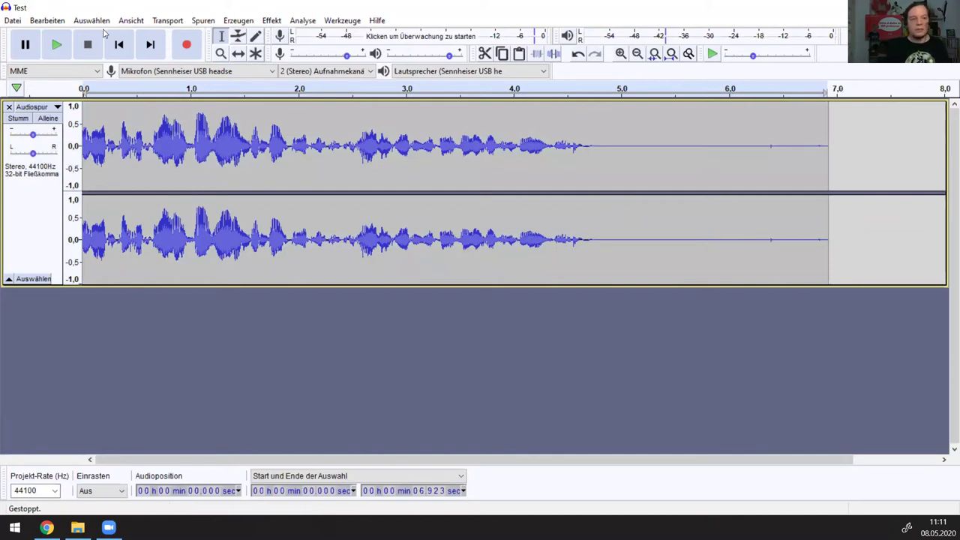
click(51, 45)
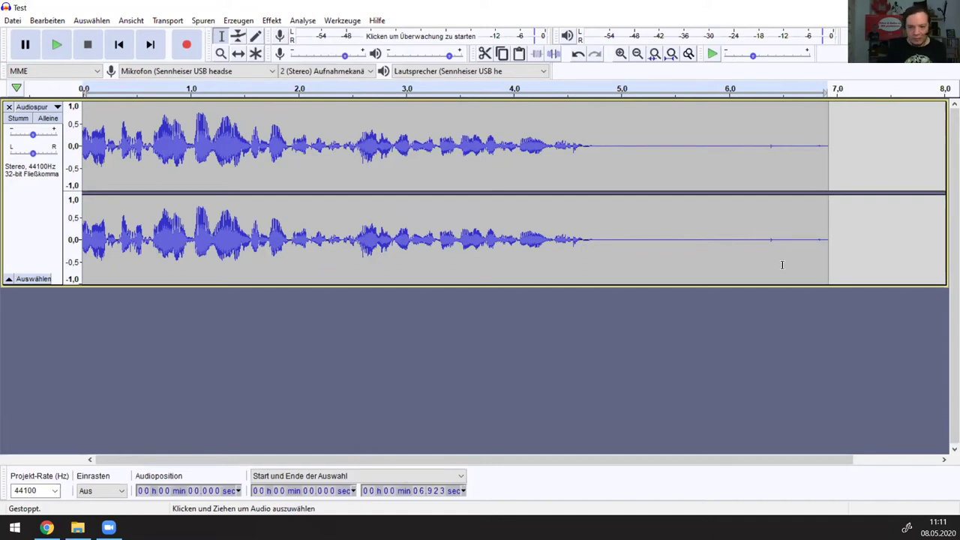
Delete the end of the recording from about 6.3 seconds onward and undo that deletion
drag(765, 214, 836, 217)
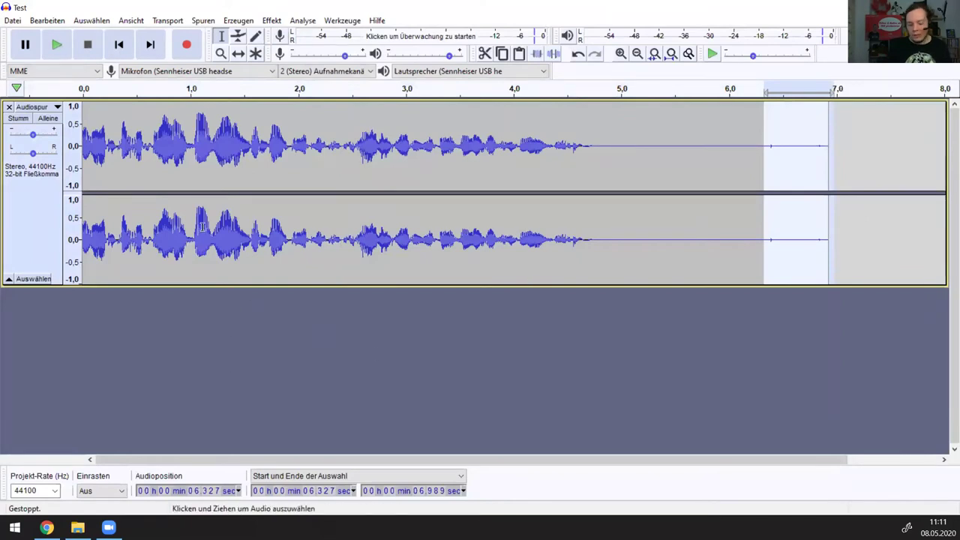
key(space)
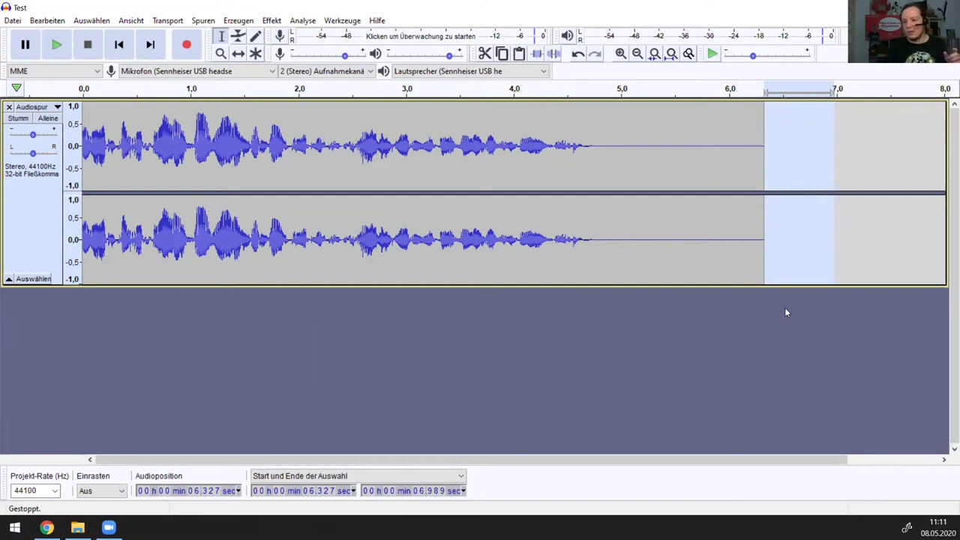
key(space)
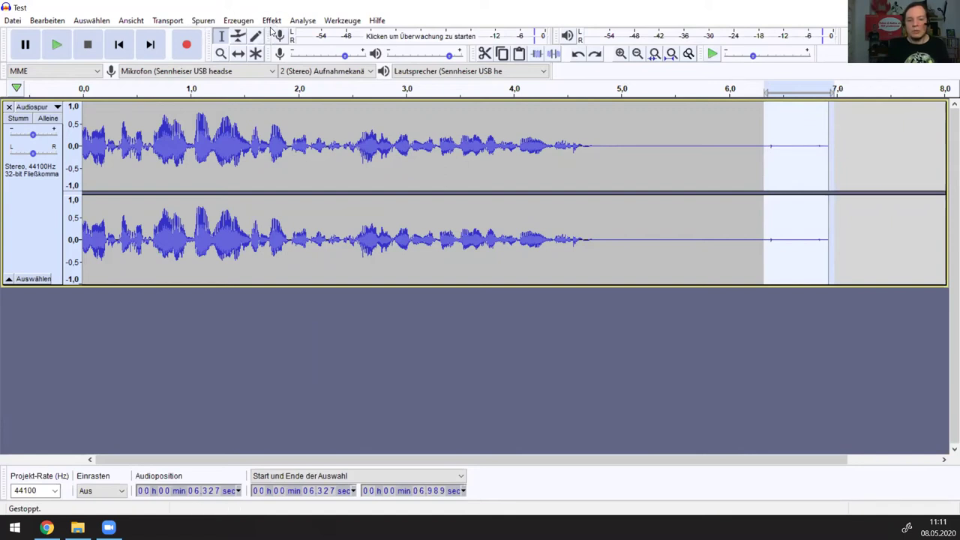
click(271, 20)
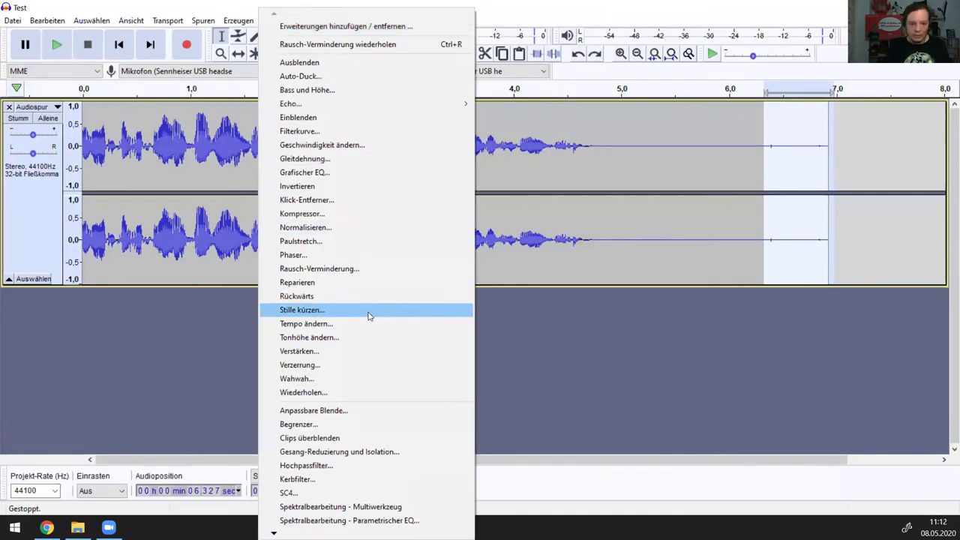
click(170, 387)
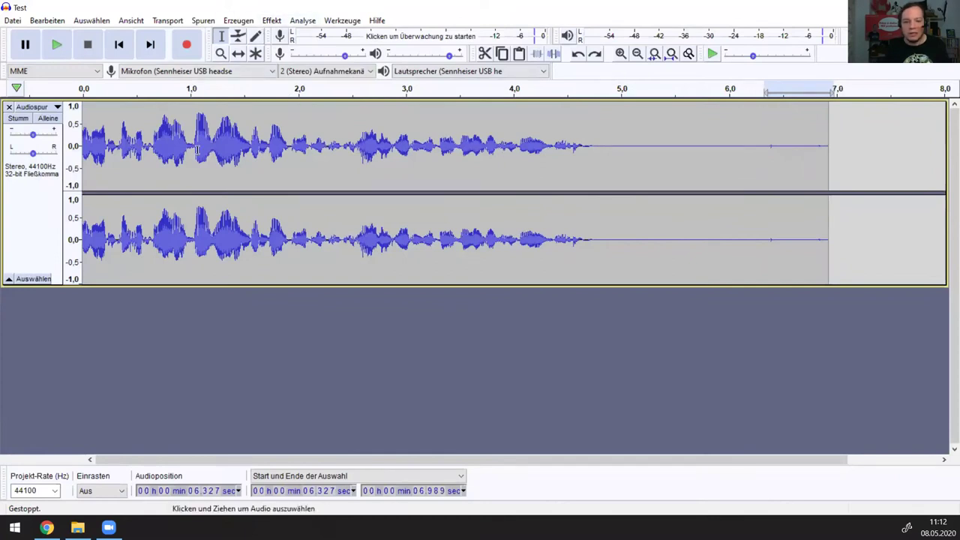
Select the quieter speech passage from about 2.3 to 4.9 seconds in the recording
drag(328, 135, 605, 206)
click(274, 21)
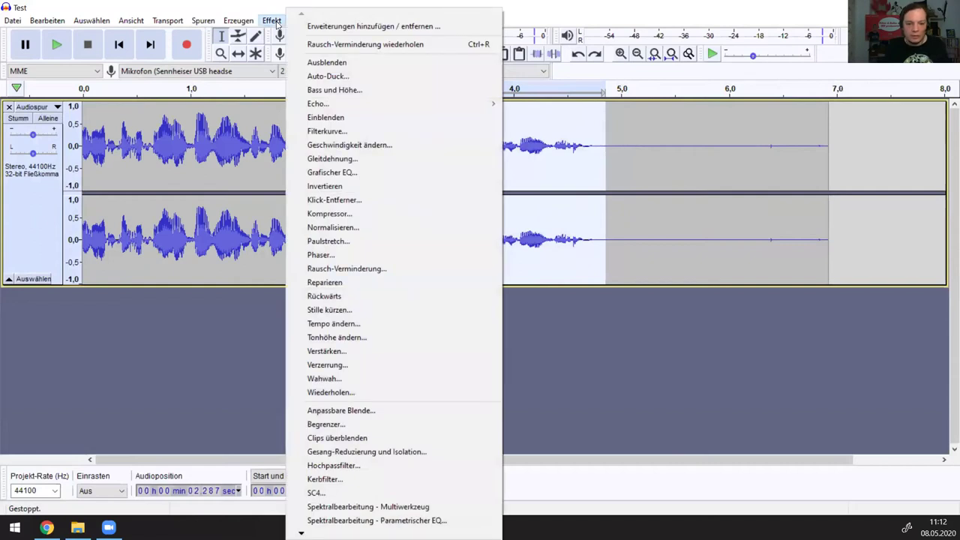
click(389, 354)
click(494, 275)
key(BackSpace)
key(BackSpace)
key(BackSpace)
key(BackSpace)
key(BackSpace)
text(10)
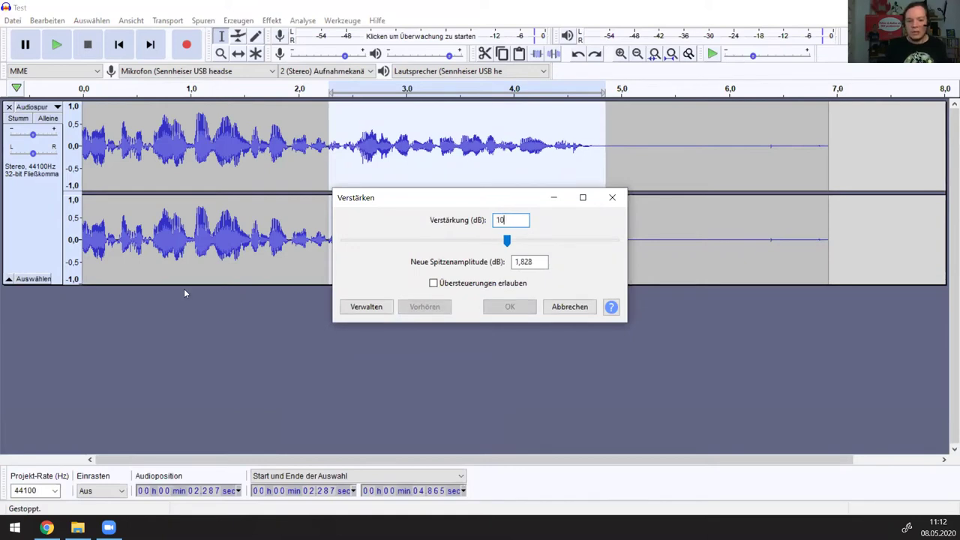
key(BackSpace)
key(BackSpace)
text(8)
key(BackSpace)
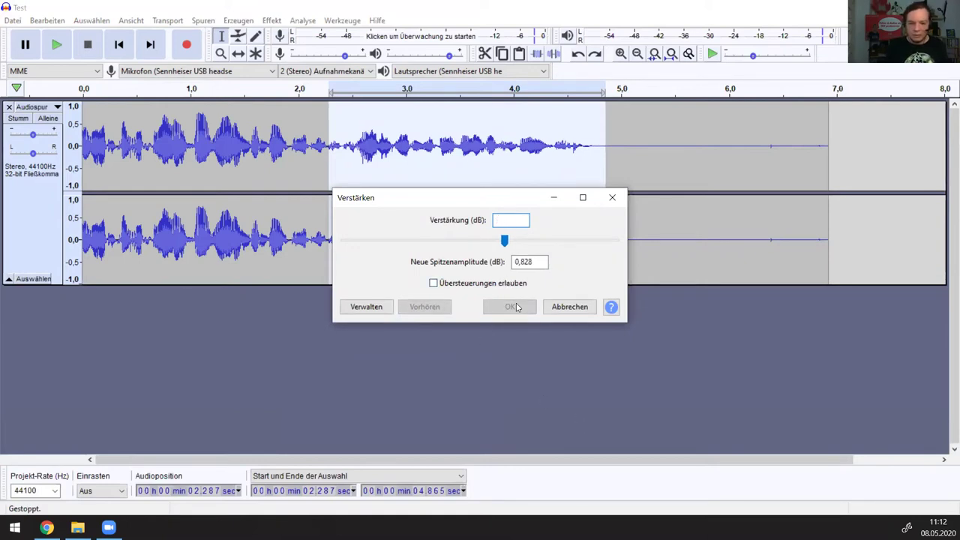
click(569, 307)
Amplify the selected quiet passage with Verstärken without allowing clipping, and clear the selection
click(274, 21)
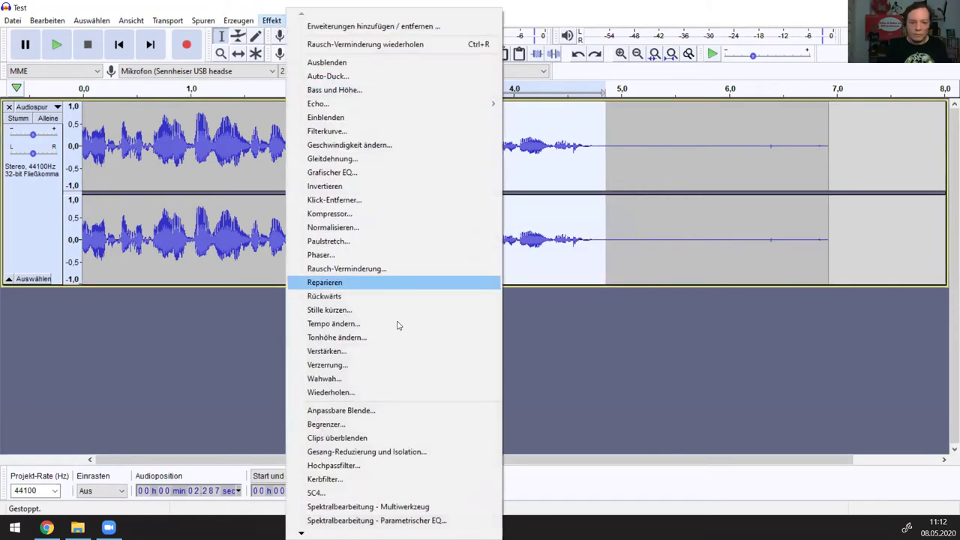
click(395, 354)
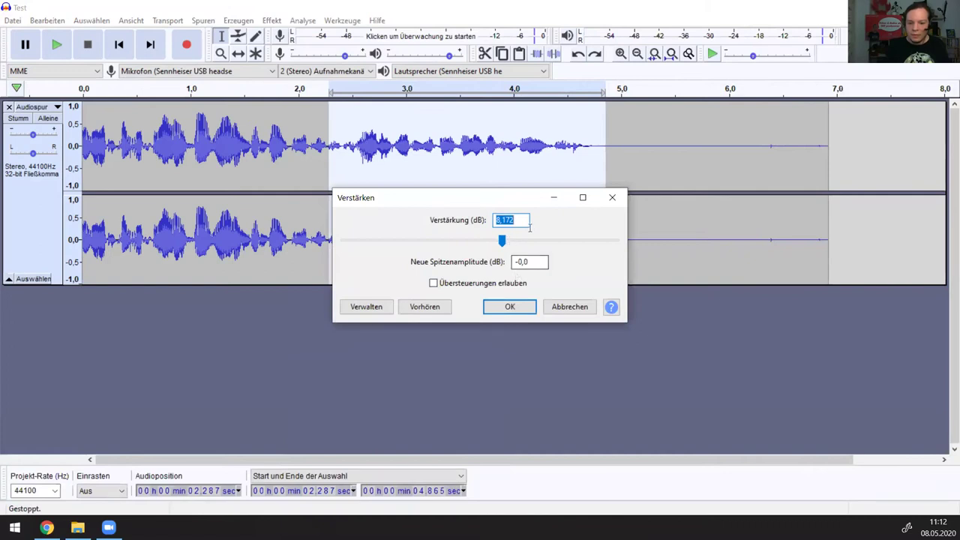
click(504, 240)
drag(505, 240, 501, 240)
double_click(495, 219)
text(8,8)
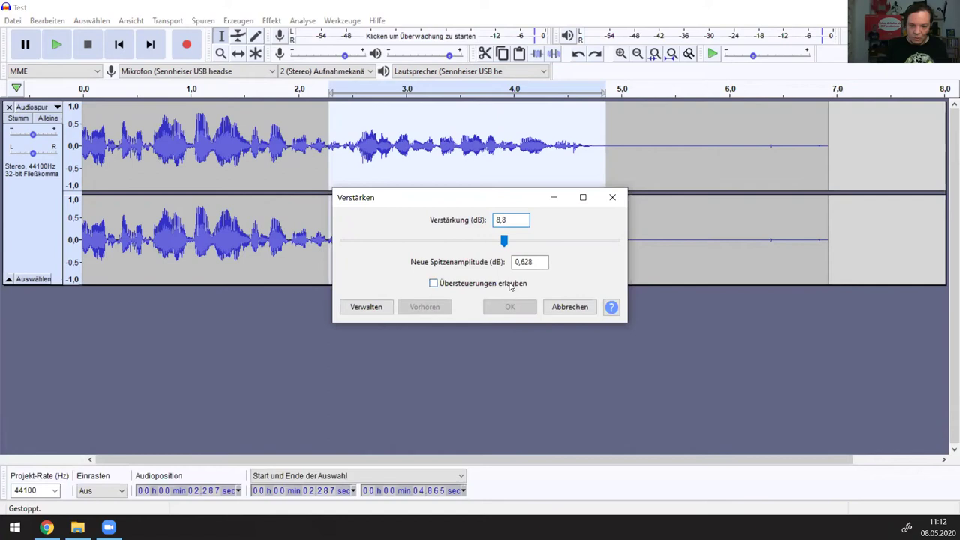
key(BackSpace)
text(7)
click(509, 308)
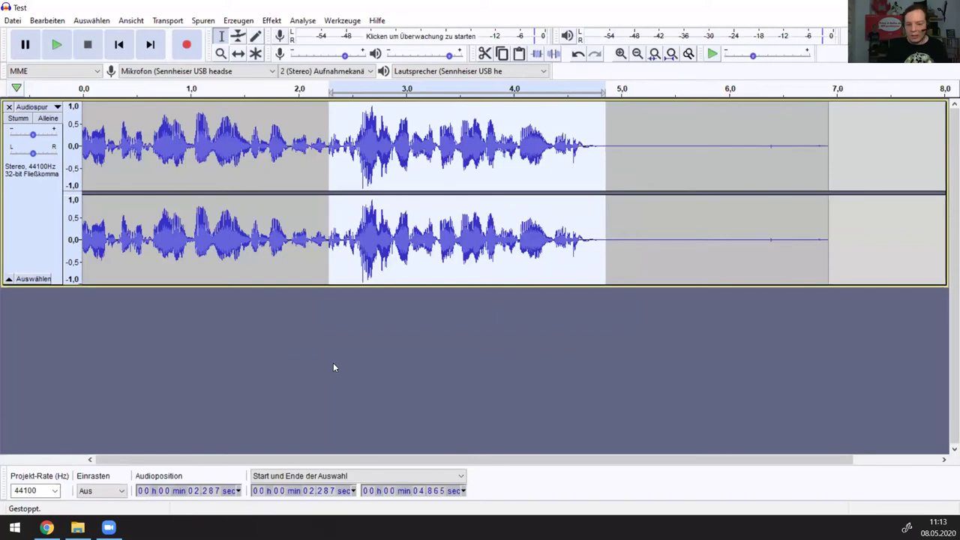
click(333, 362)
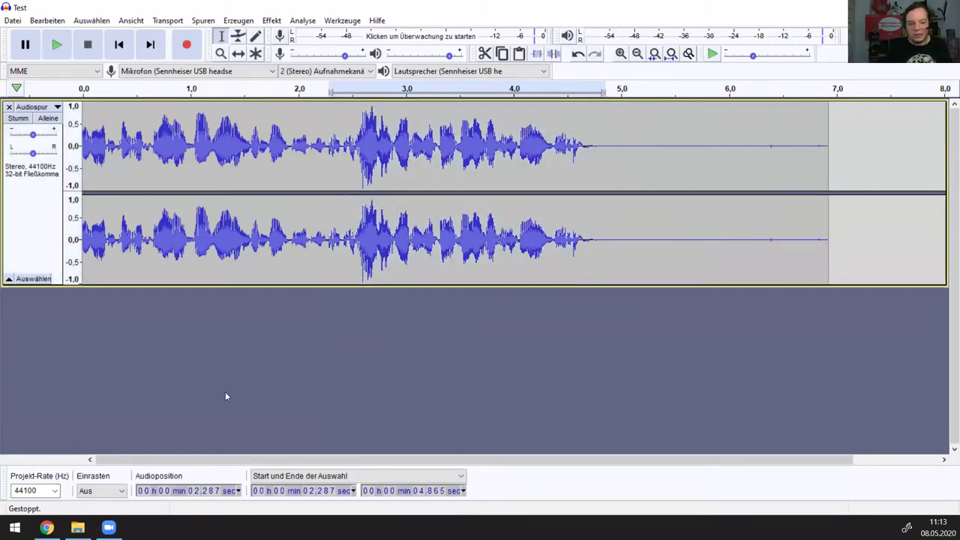
Import the TRG_Banks "The star of Bethlehem" MP3 from the AudioVideo folder as a second track and return to Audacity
mouse_move(77, 527)
click(75, 469)
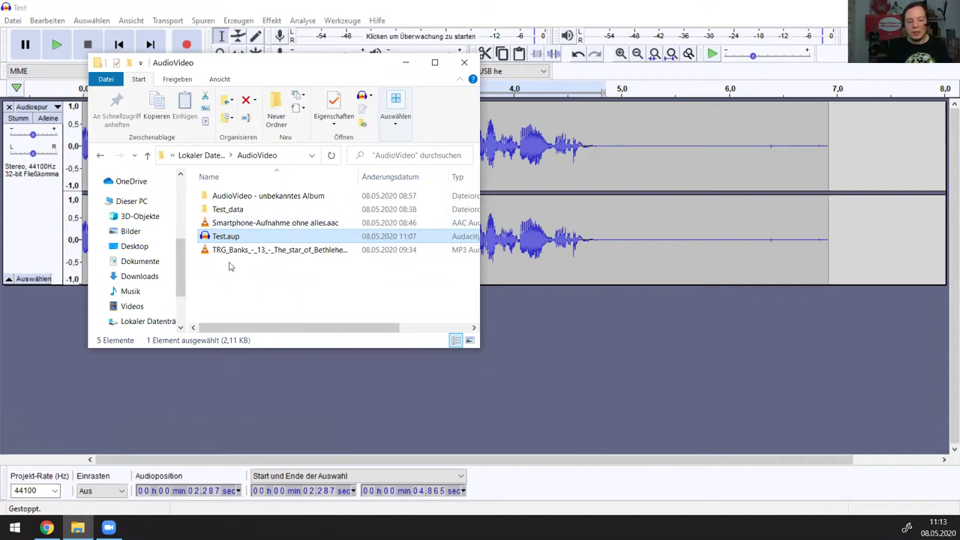
drag(266, 252, 487, 413)
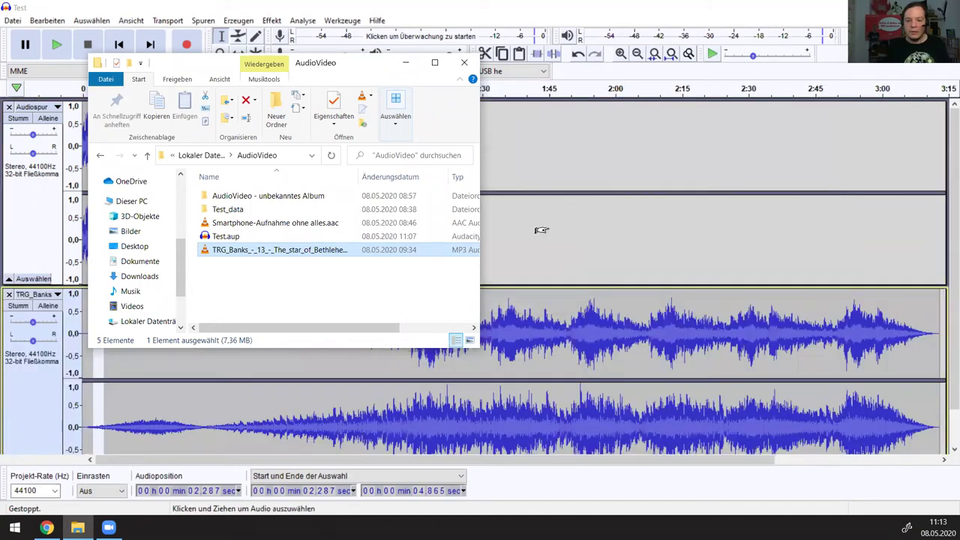
click(548, 172)
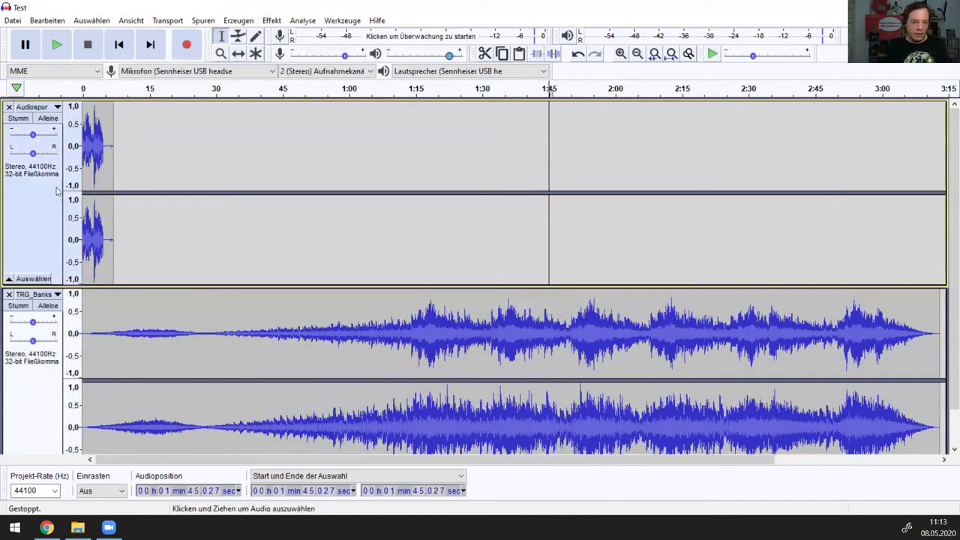
Delete the music track's audio from about 6.9 seconds, where the speech recording ends, to its end
click(113, 297)
key(shift+Right)
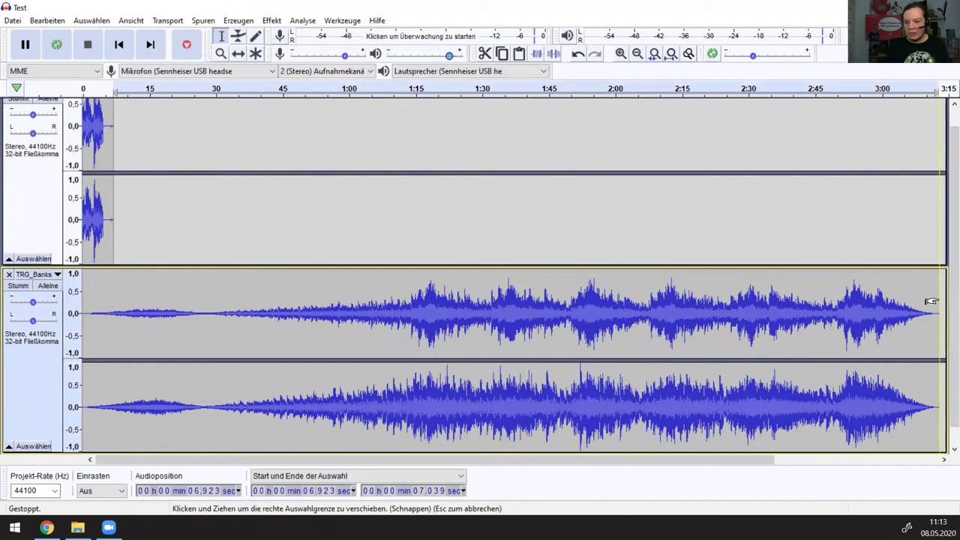
key(shift+End)
key(Delete)
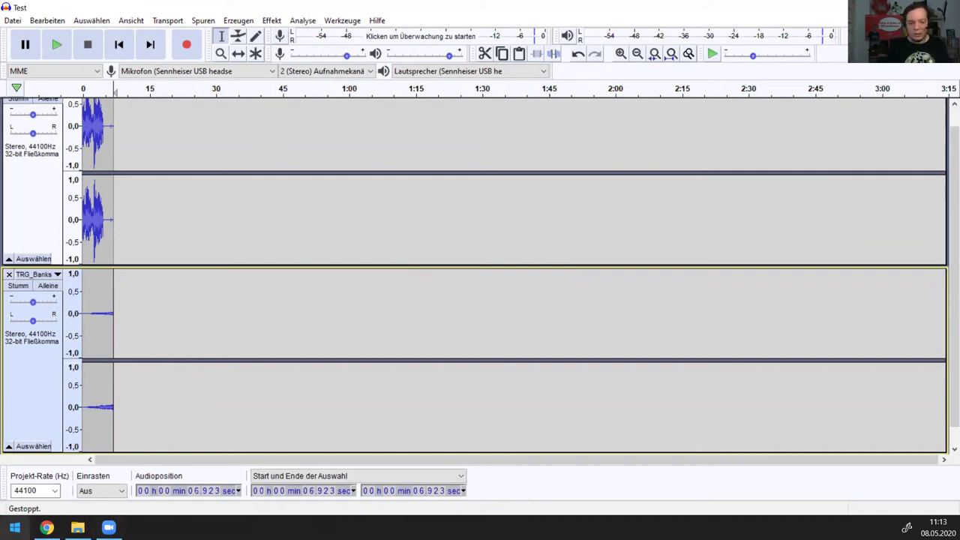
Switch to Chrome, leave the full-screen presentation, and browse the public-domain instrumental tracks on Free Music Archive
mouse_move(47, 527)
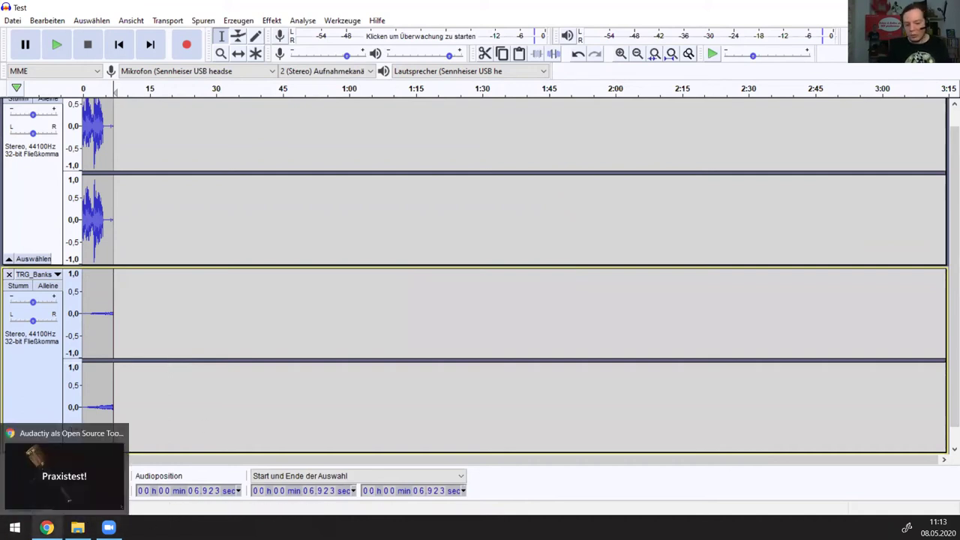
click(46, 527)
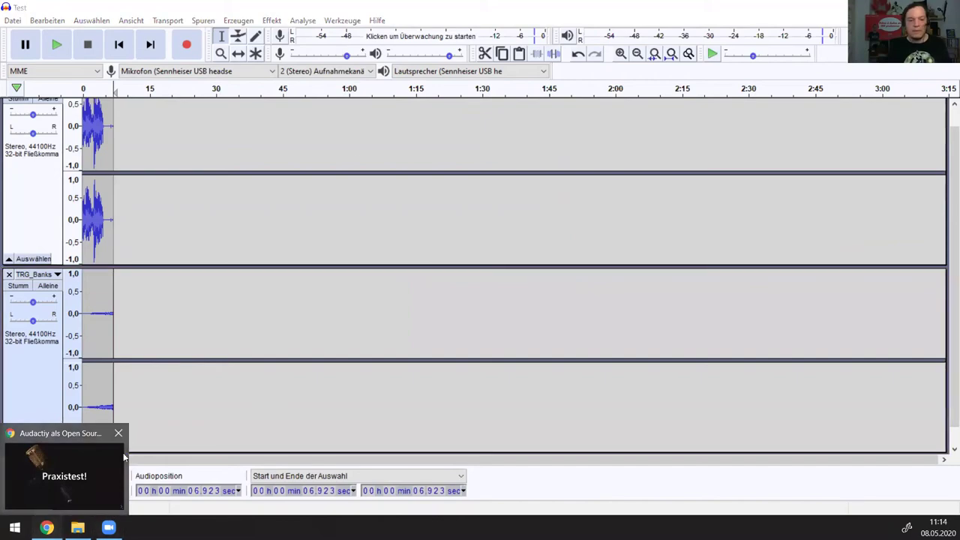
key(F11)
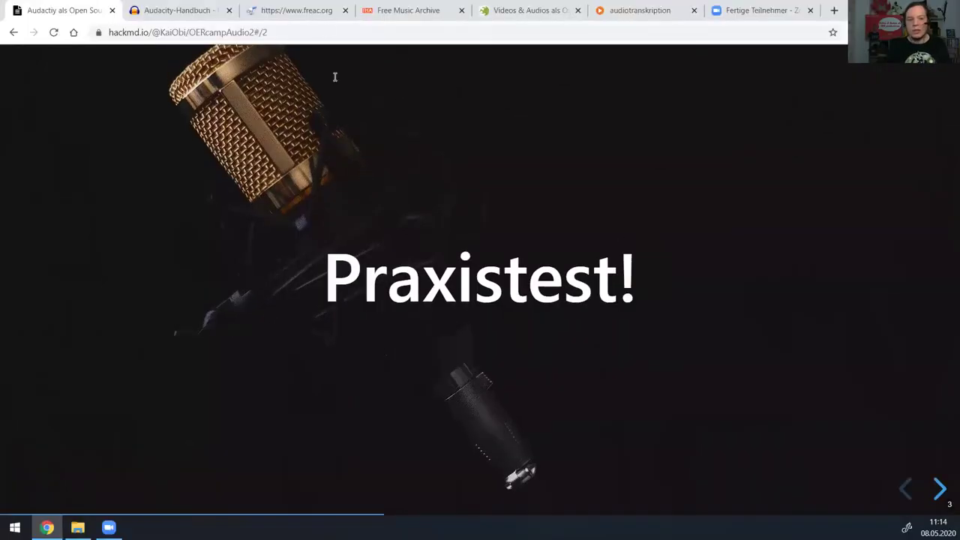
click(405, 10)
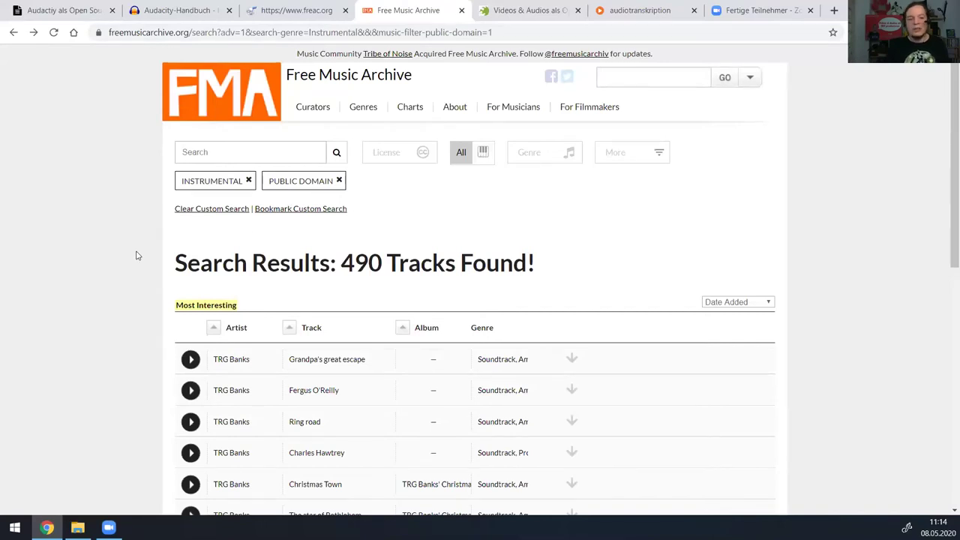
scroll(90, 270, down, 2)
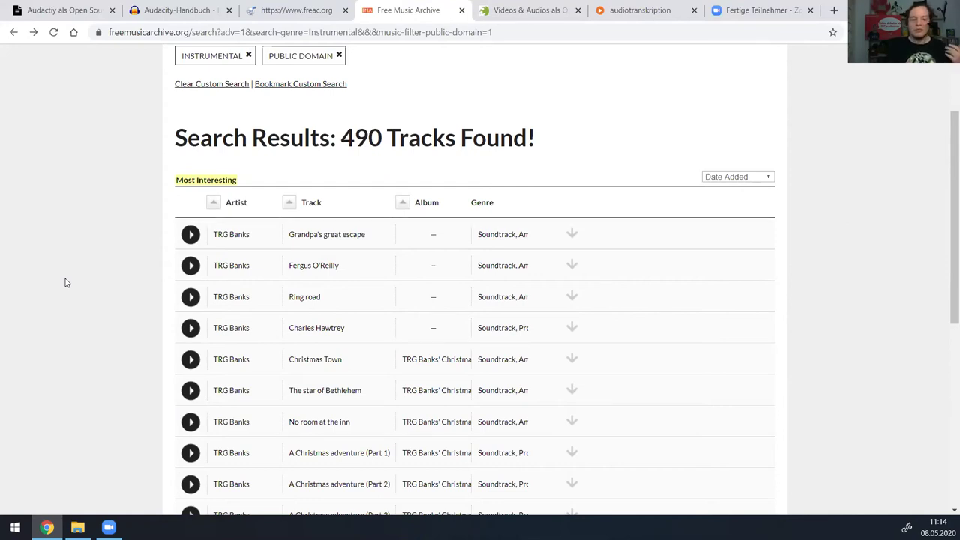
scroll(65, 282, down, 2)
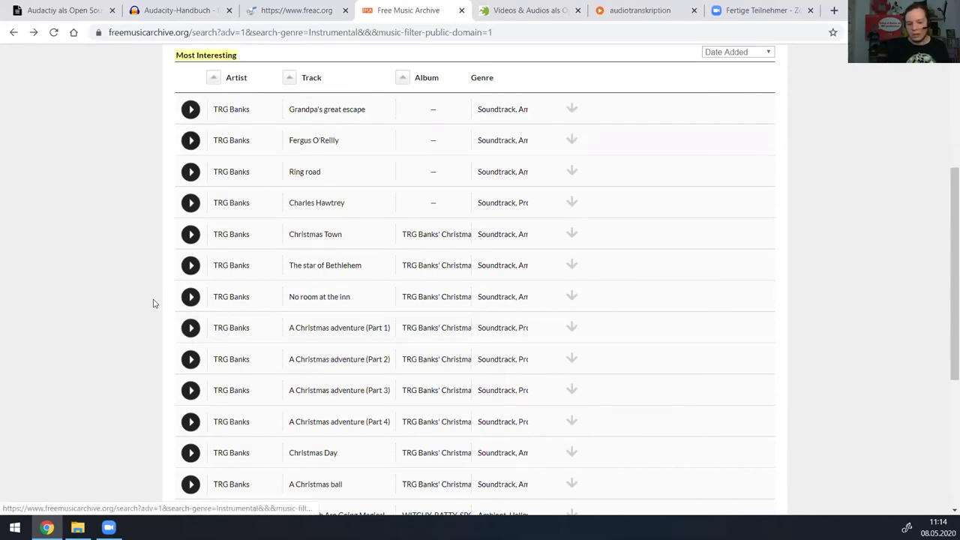
scroll(103, 285, down, 2)
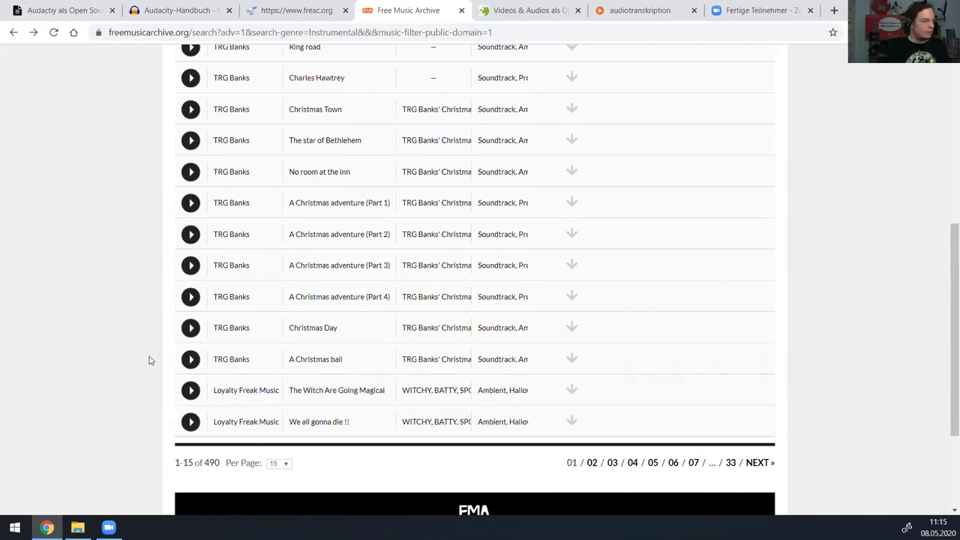
Switch back to Audacity, play the speech and music together from the beginning, and stop playback
key(alt+Tab)
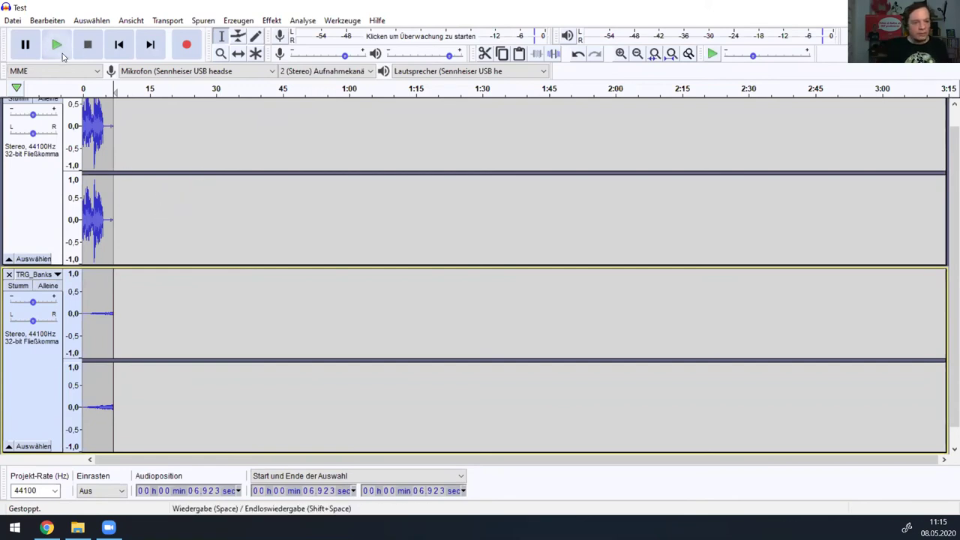
click(83, 219)
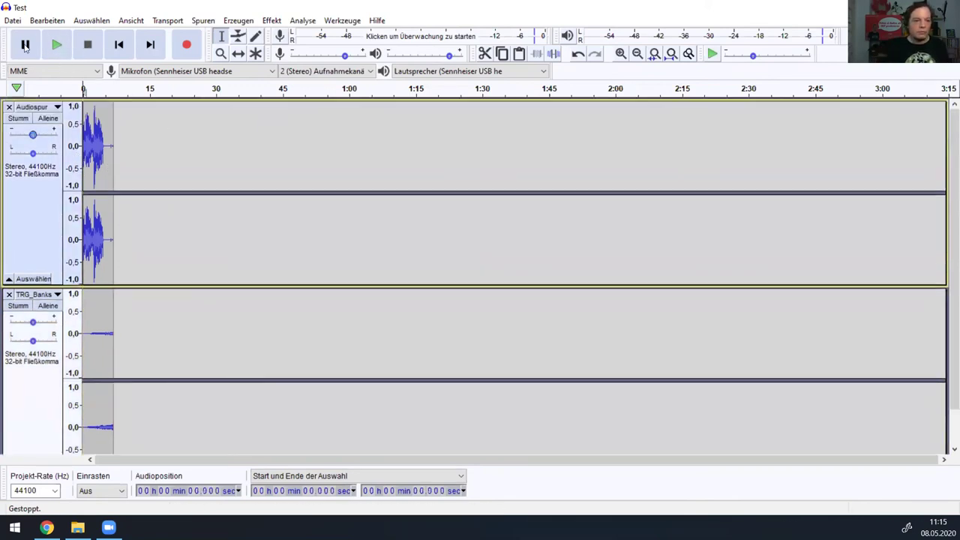
click(56, 45)
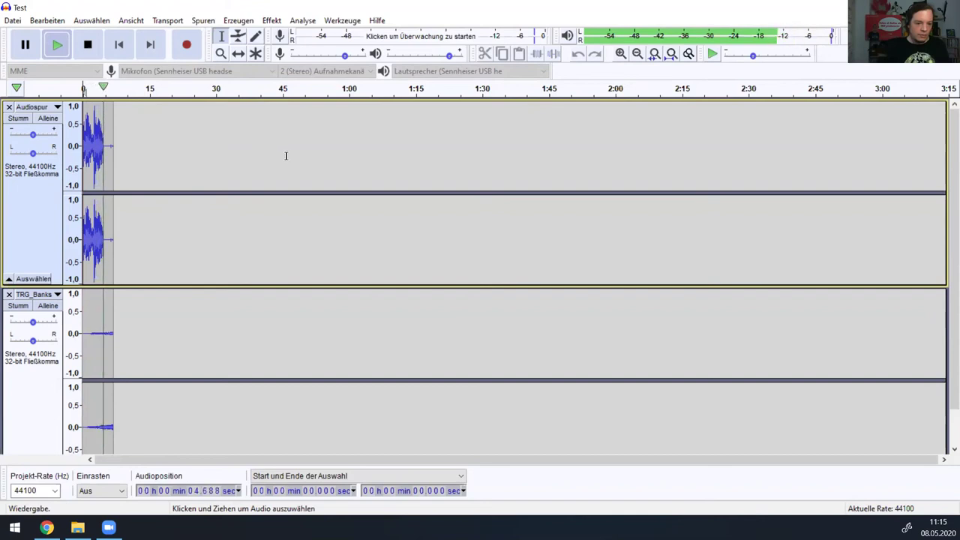
click(86, 55)
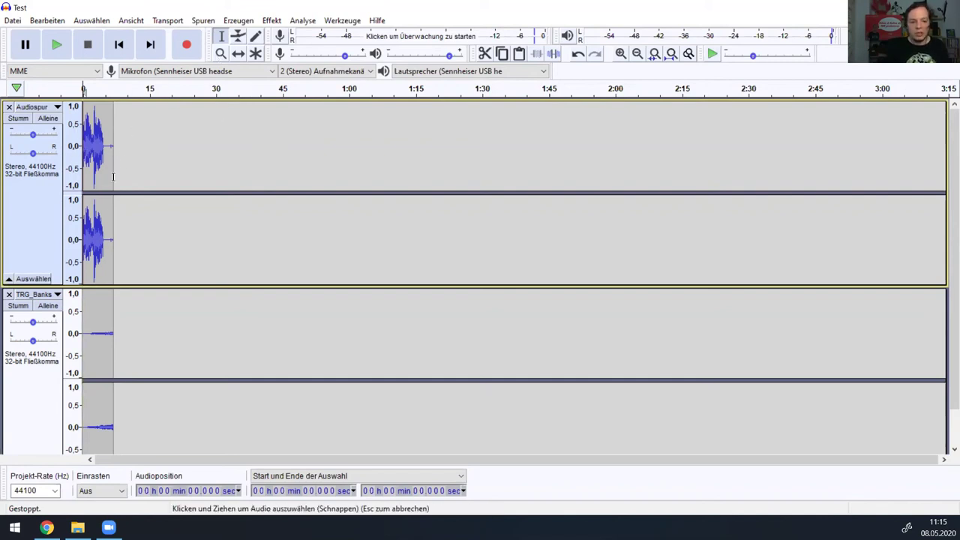
Select the whole speech recording and shift it to start at about 3.9 seconds with the time shift tool
drag(118, 222, 73, 203)
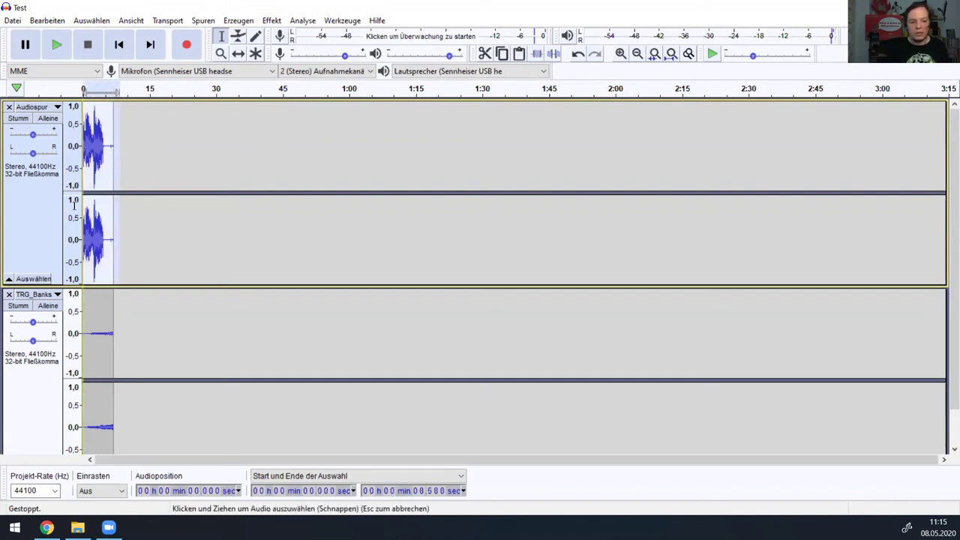
click(237, 53)
drag(104, 148, 122, 147)
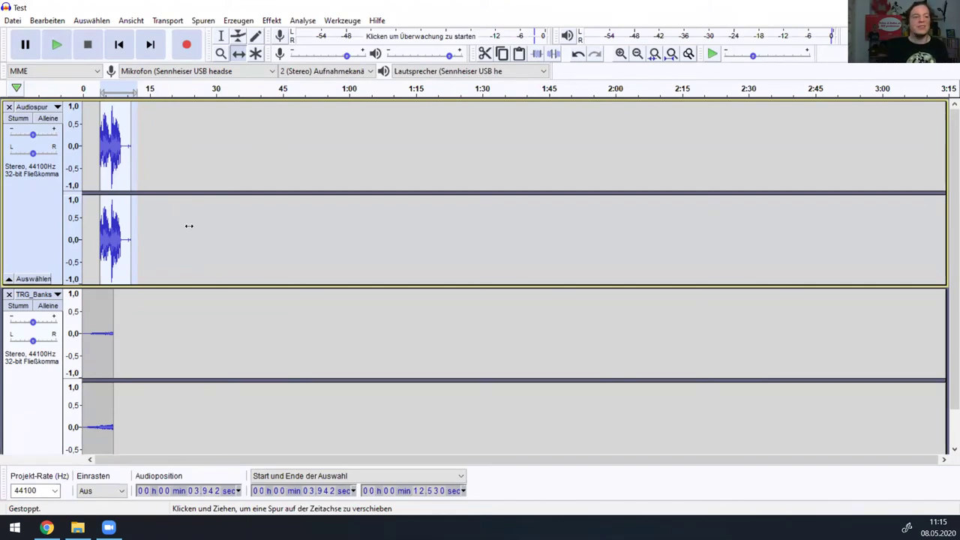
Review the available audio export formats, such as MP3, WAV and OGG, without exporting
click(10, 21)
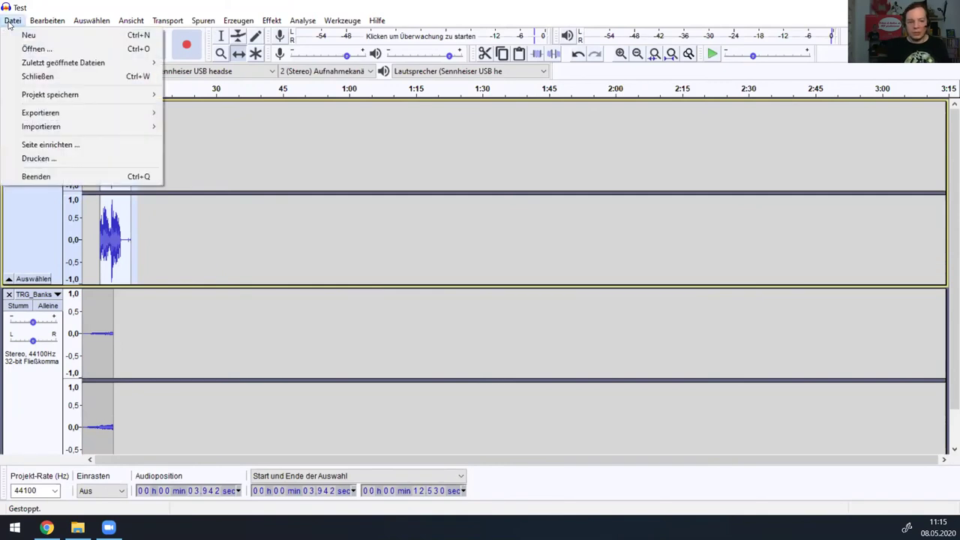
mouse_move(53, 114)
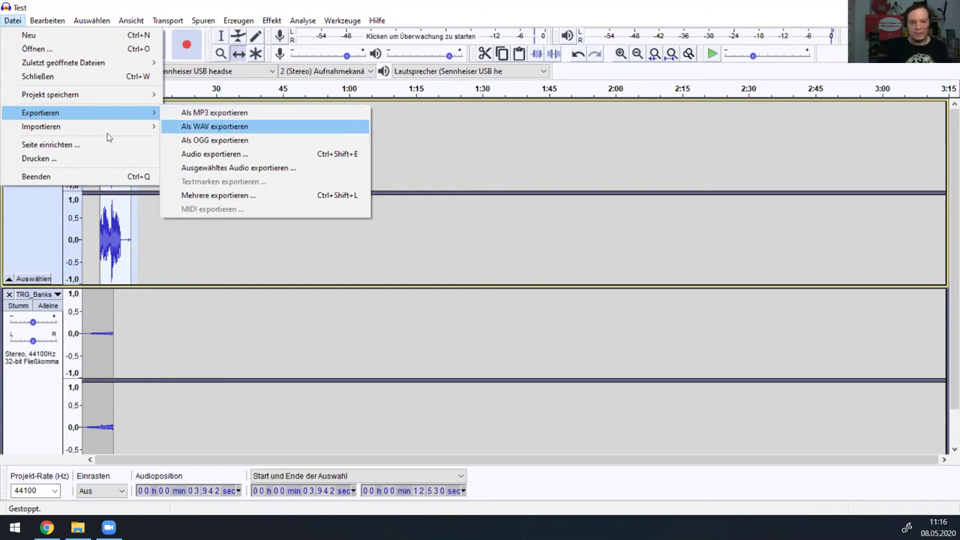
click(302, 20)
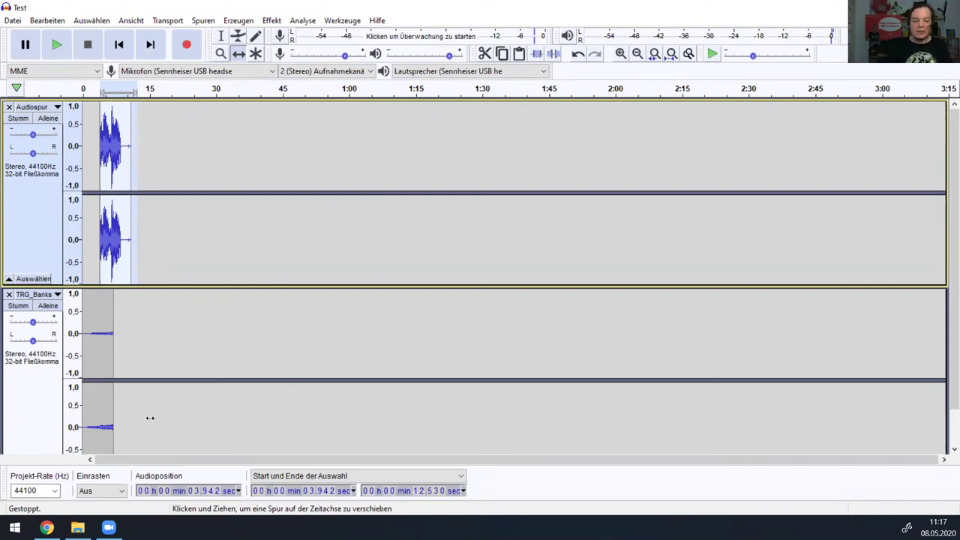
Switch to the Chrome presentation, show it full screen, and advance from "Praxistest!" to the line "Doch Zeit ist endlich."
click(47, 527)
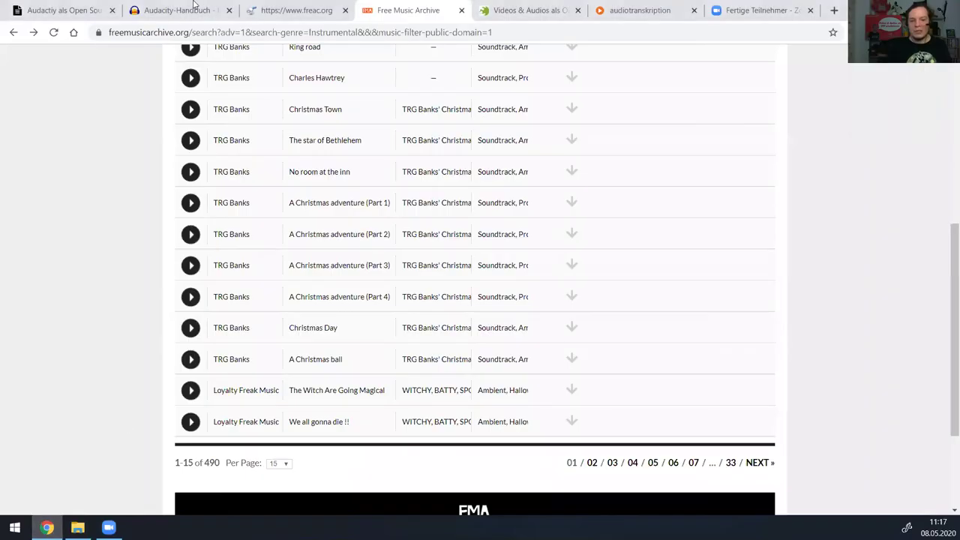
click(65, 11)
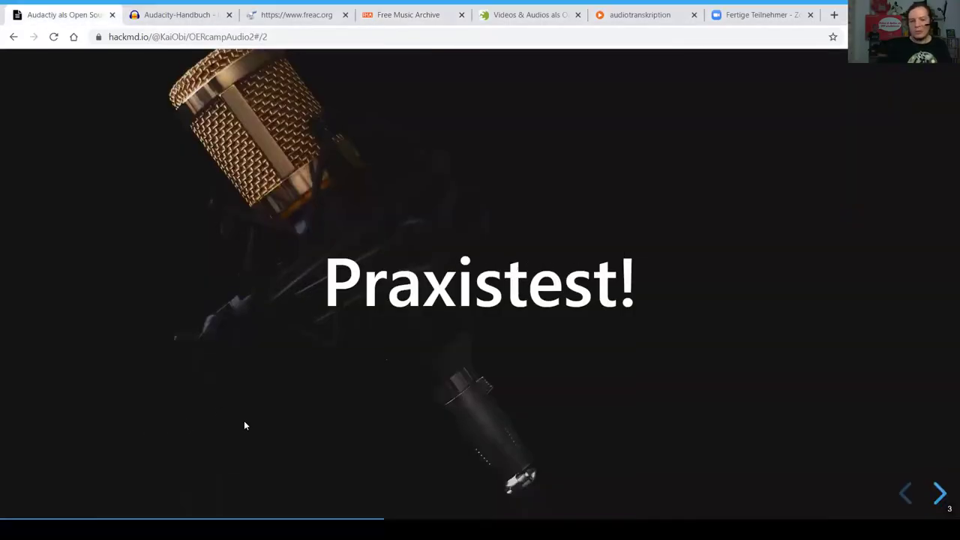
key(F11)
key(Right)
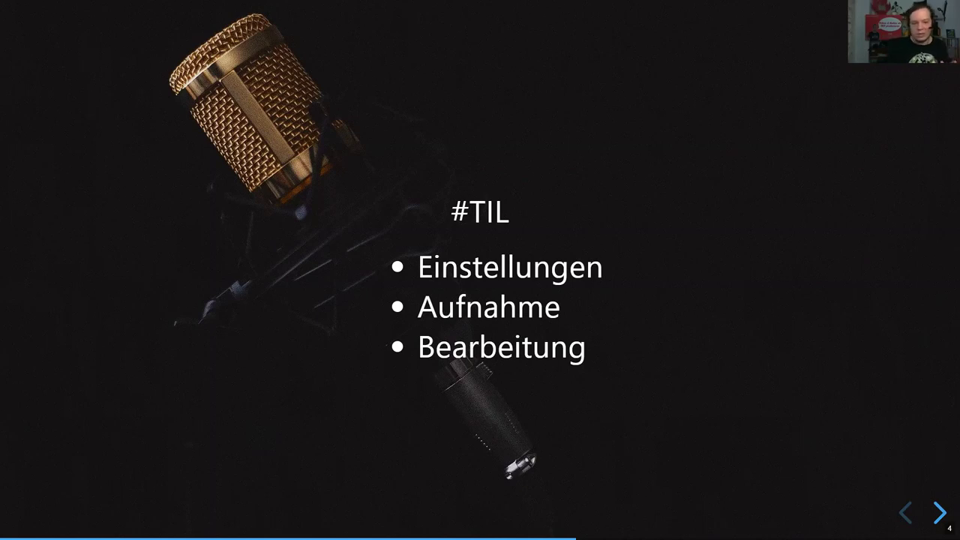
key(Right)
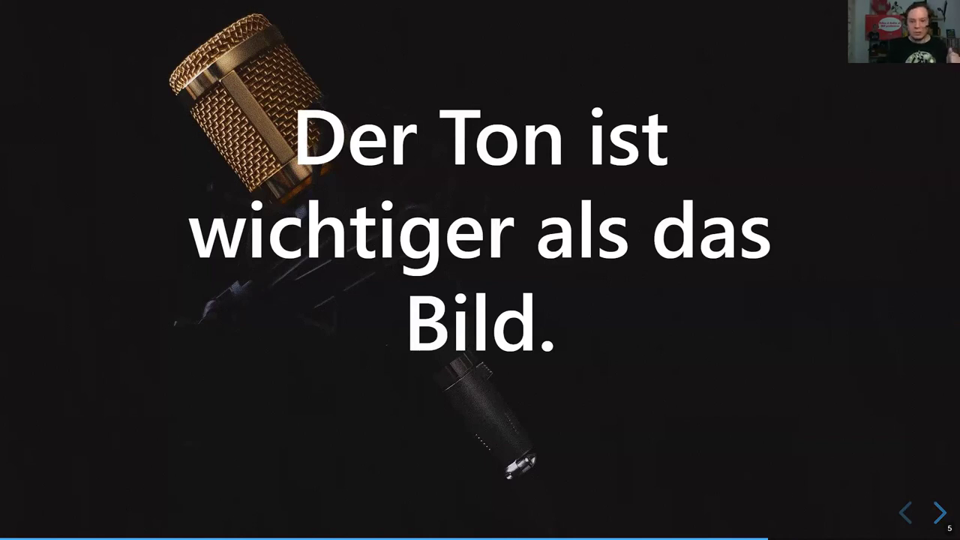
key(Right)
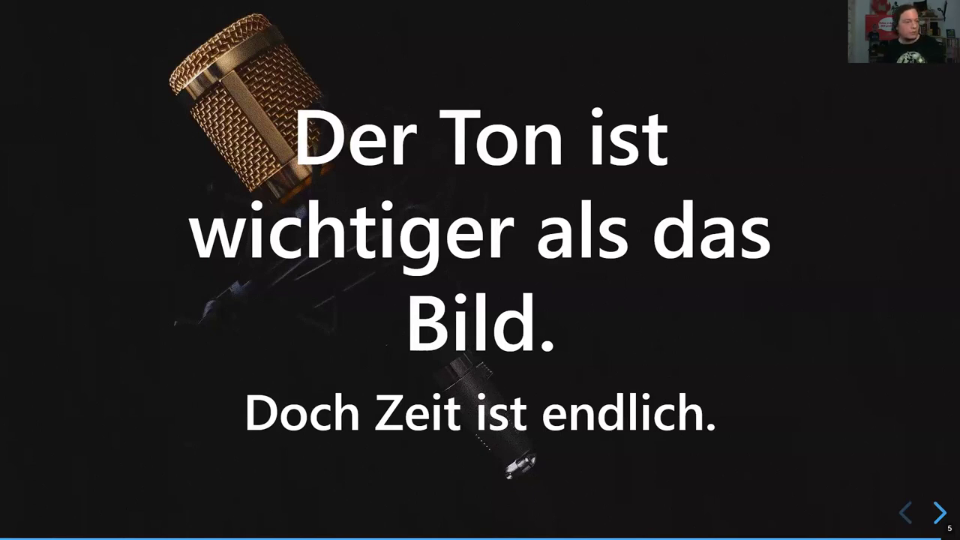
Switch to the AudioVideo folder and play "Smartphone-Aufnahme ohne alles.aac" in VLC media player
key(alt+Tab)
key(Up)
key(Up)
key(Return)
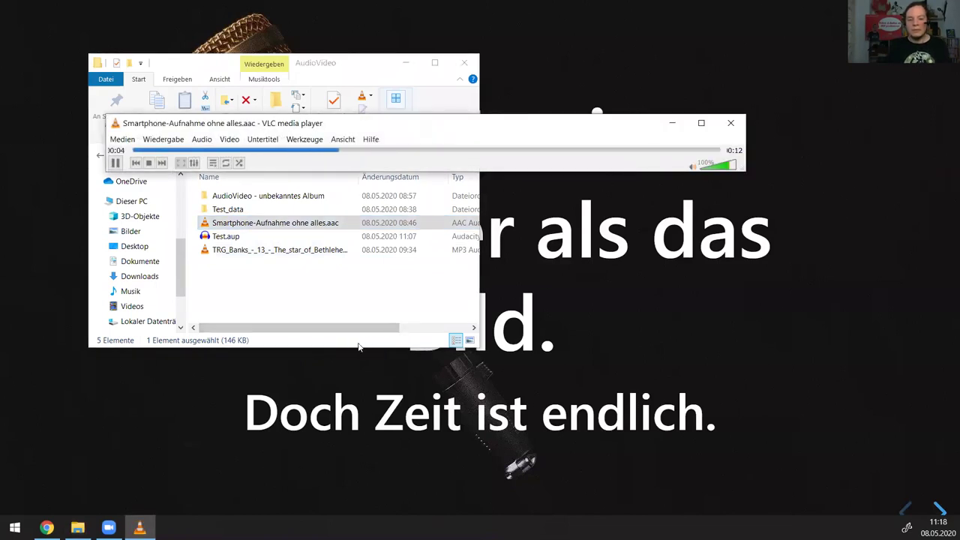
Close the VLC playback of the smartphone recording and return to the full-screen Chrome presentation
click(725, 129)
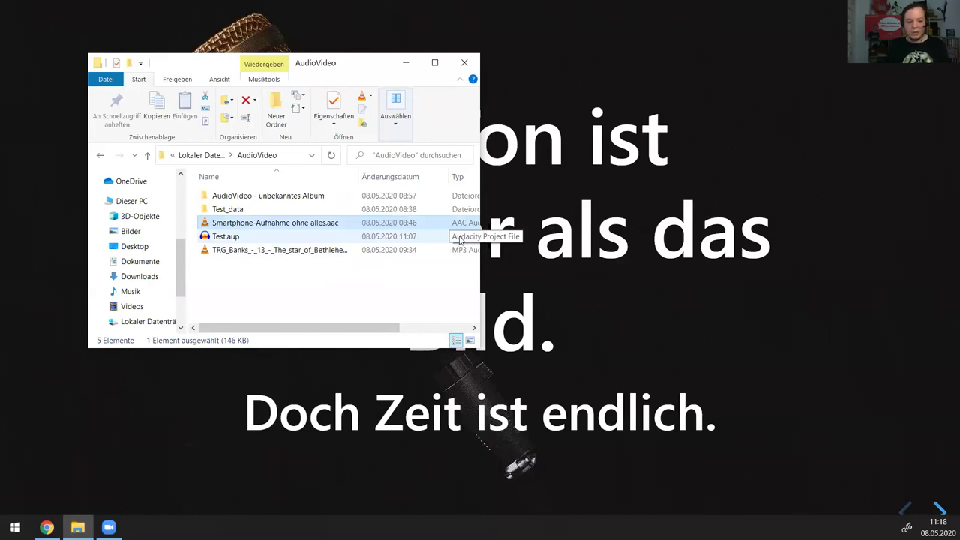
mouse_move(50, 528)
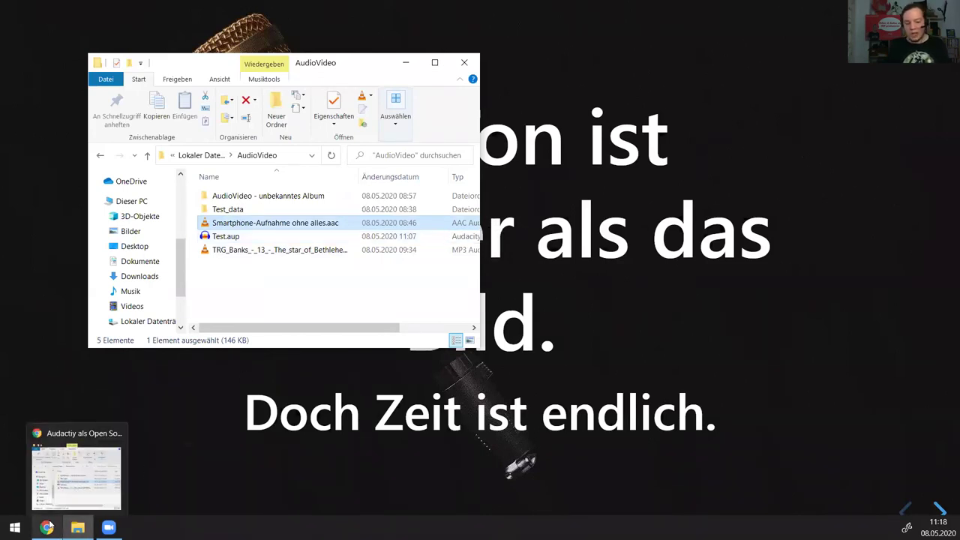
click(100, 482)
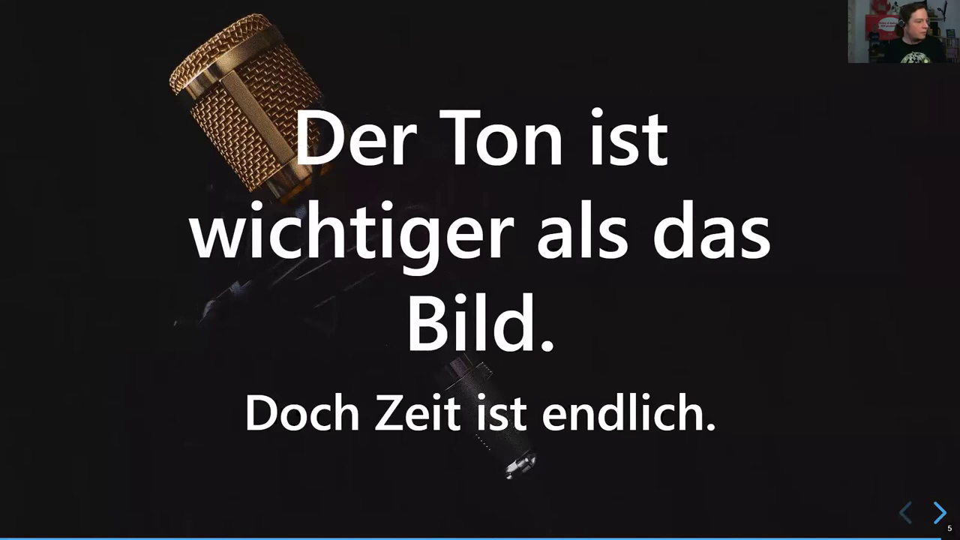
Show the fre:ac audio converter briefly, then return to the Chrome presentation and advance to the "Danke!" slide
key(alt+Tab)
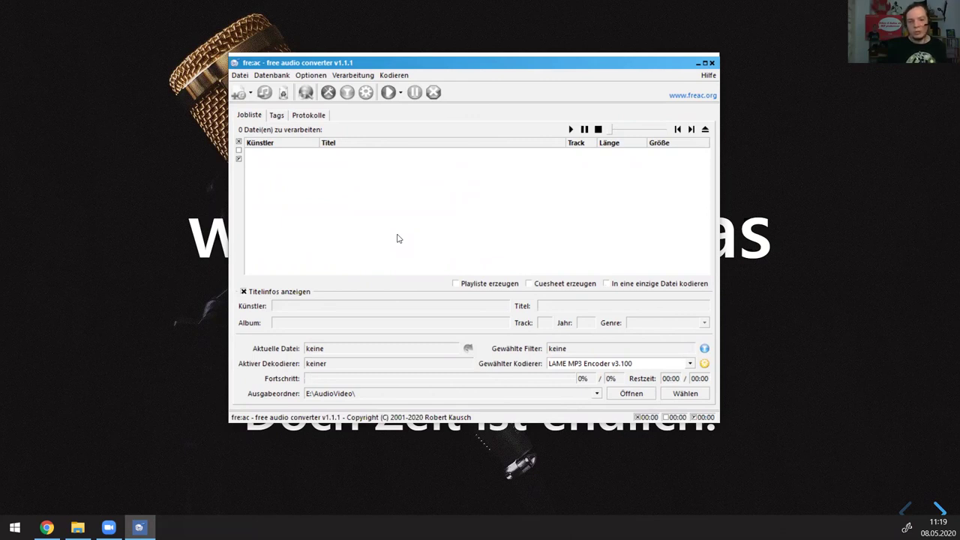
click(72, 236)
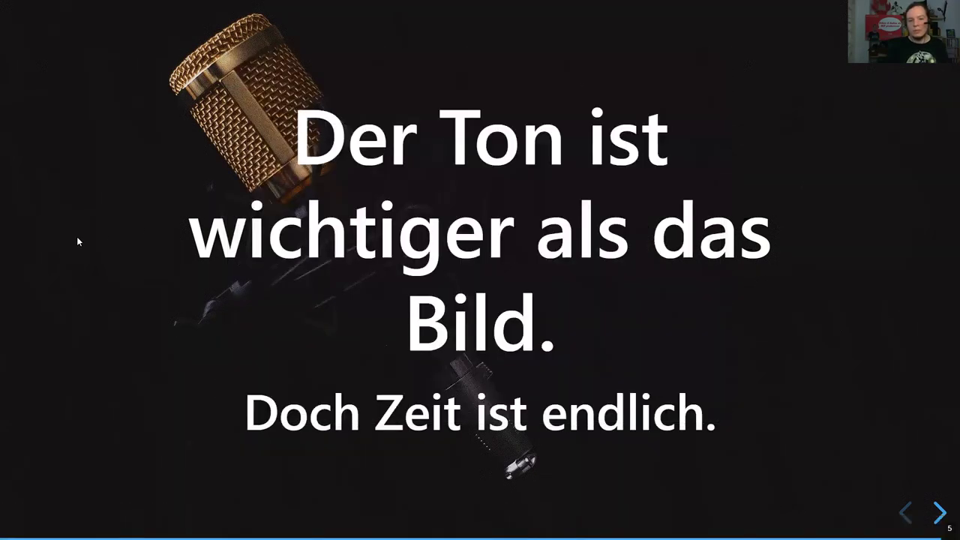
key(Right)
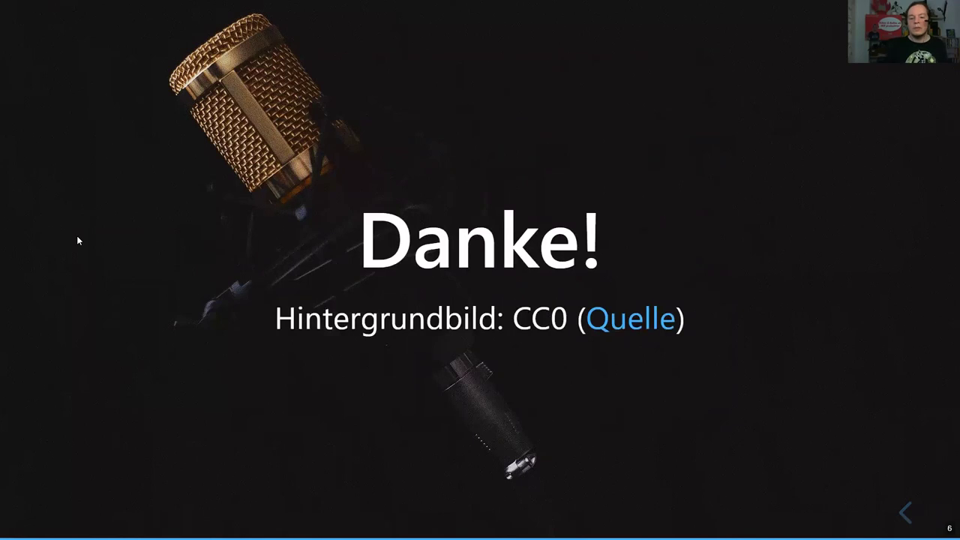